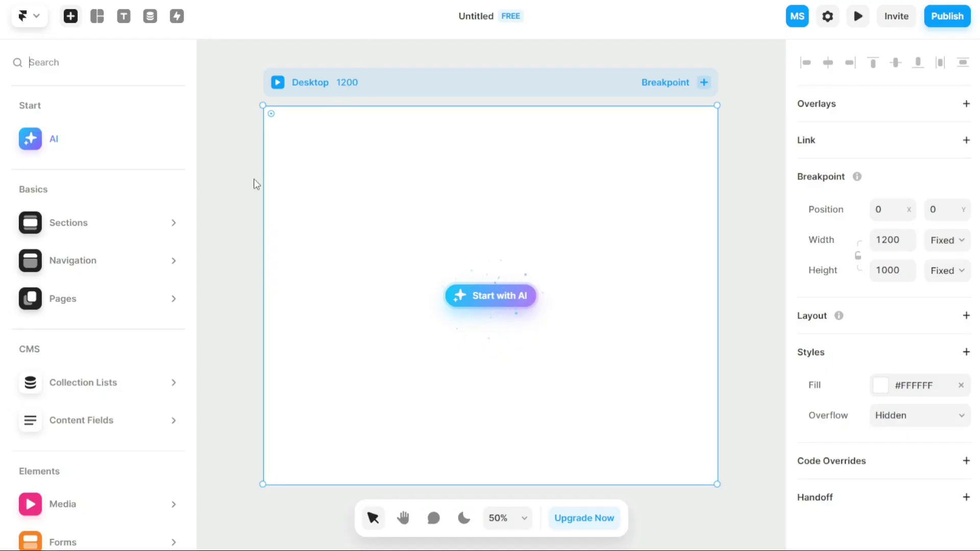
# Preview the Sections and Collection List insert options and the AI prompt, then view the Layout menu, leaving the page blank.
pyautogui.moveTo(166, 223)
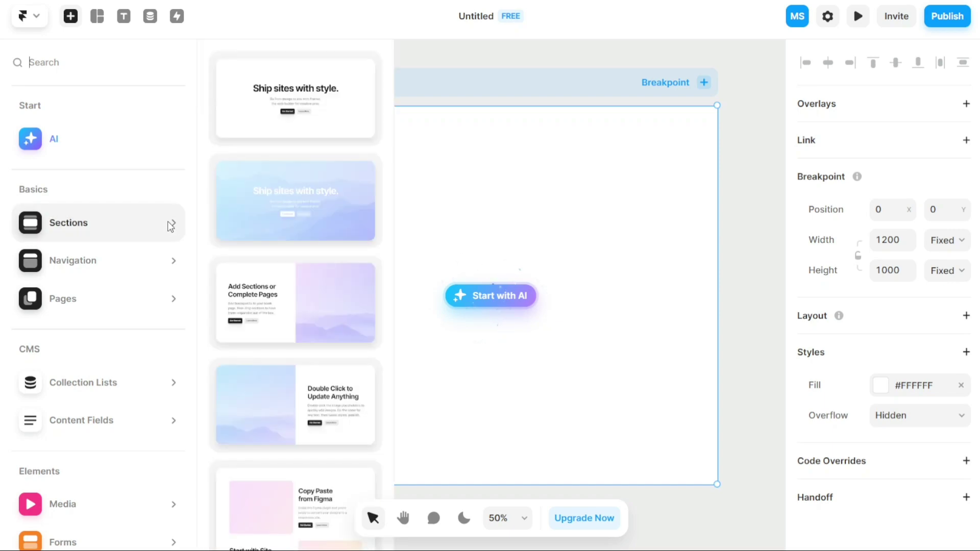
pyautogui.moveTo(141, 381)
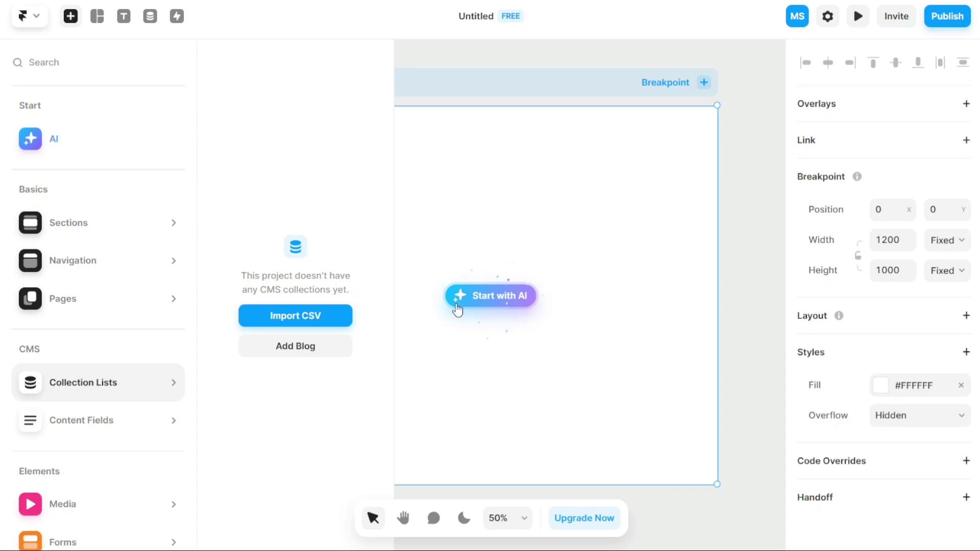
pyautogui.click(498, 297)
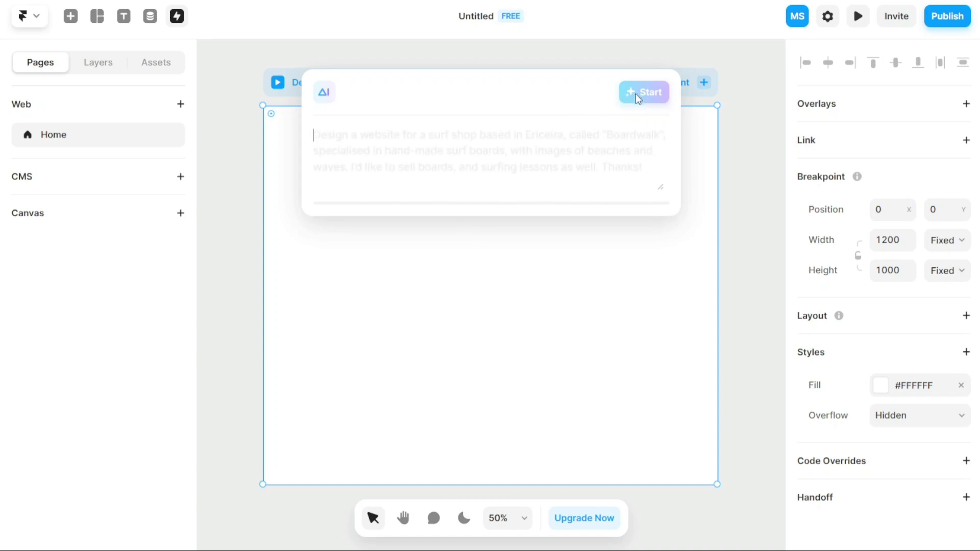
pyautogui.click(766, 225)
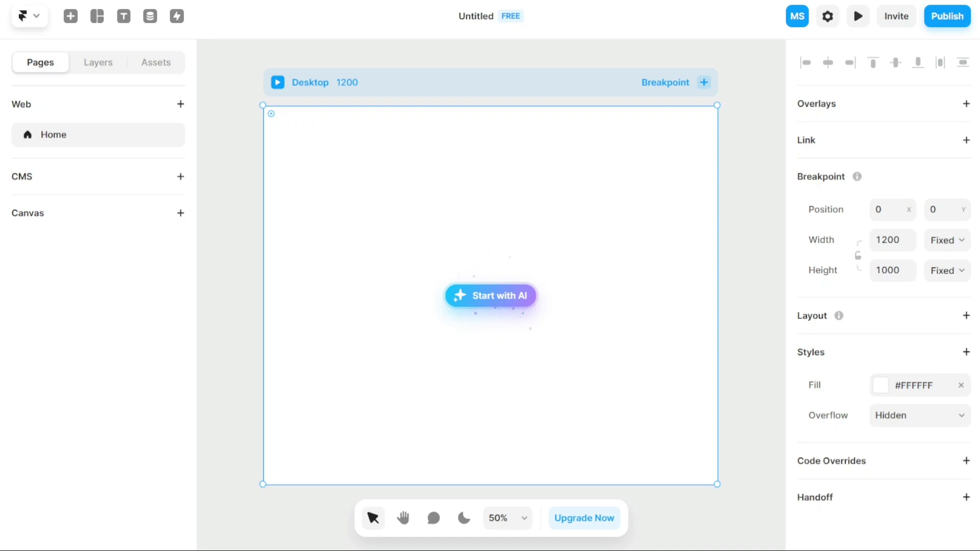
pyautogui.click(94, 19)
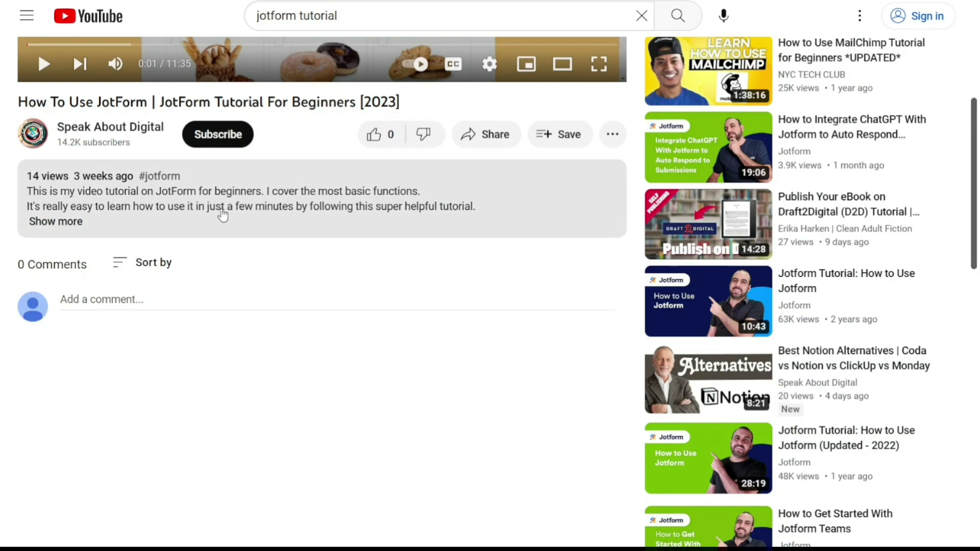
# Expand the JotForm tutorial video's full description.
pyautogui.click(68, 223)
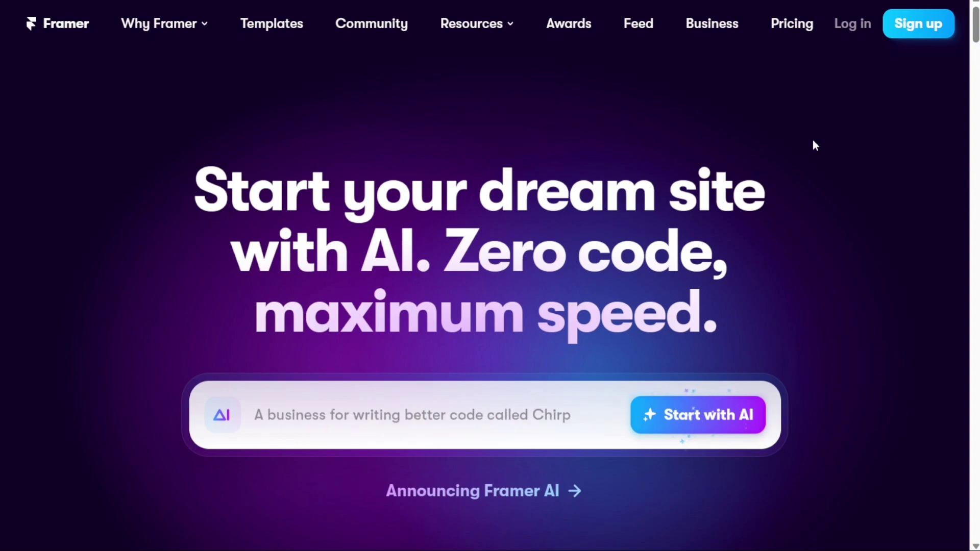
# Begin Framer sign-up and choose the Continue with email option.
pyautogui.click(916, 25)
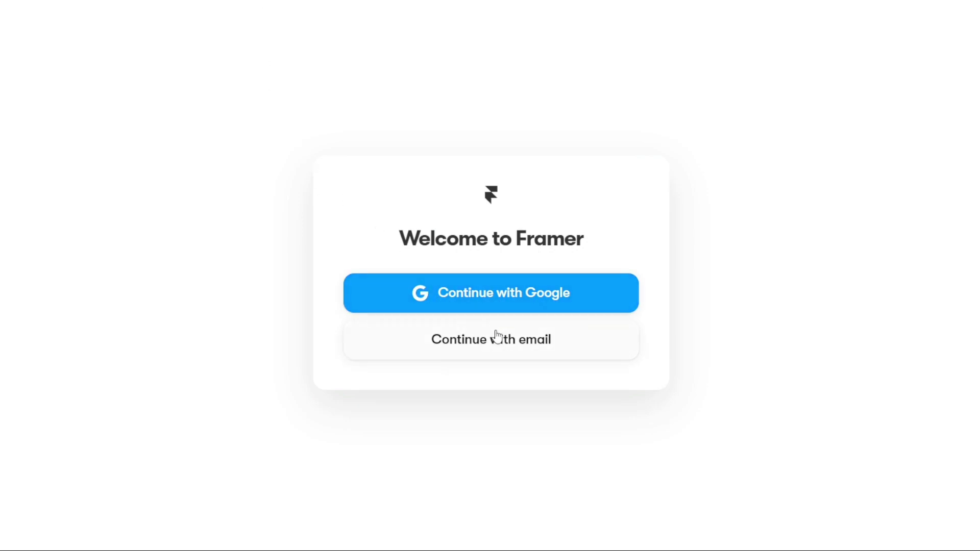
pyautogui.click(485, 342)
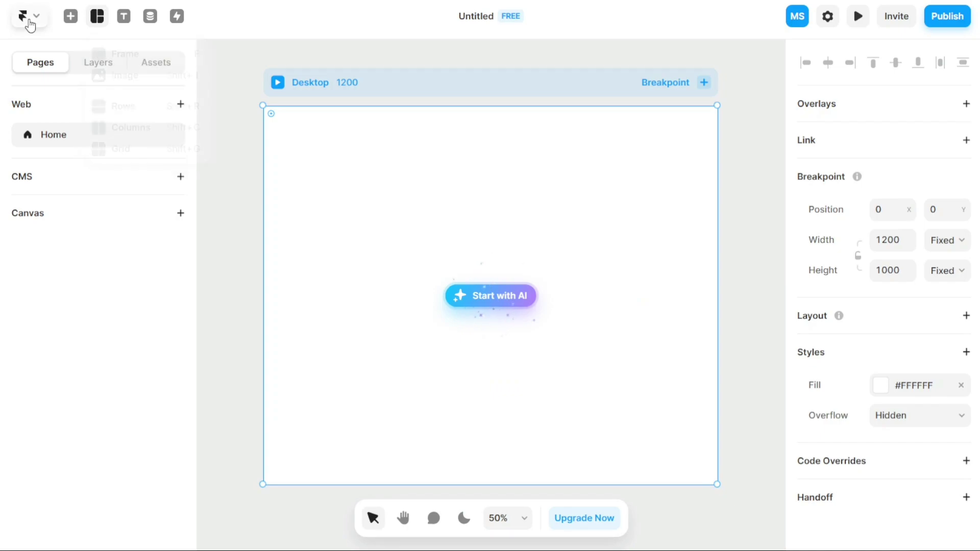
# Bring up the main Framer logo menu, then dismiss it with Escape.
pyautogui.click(31, 21)
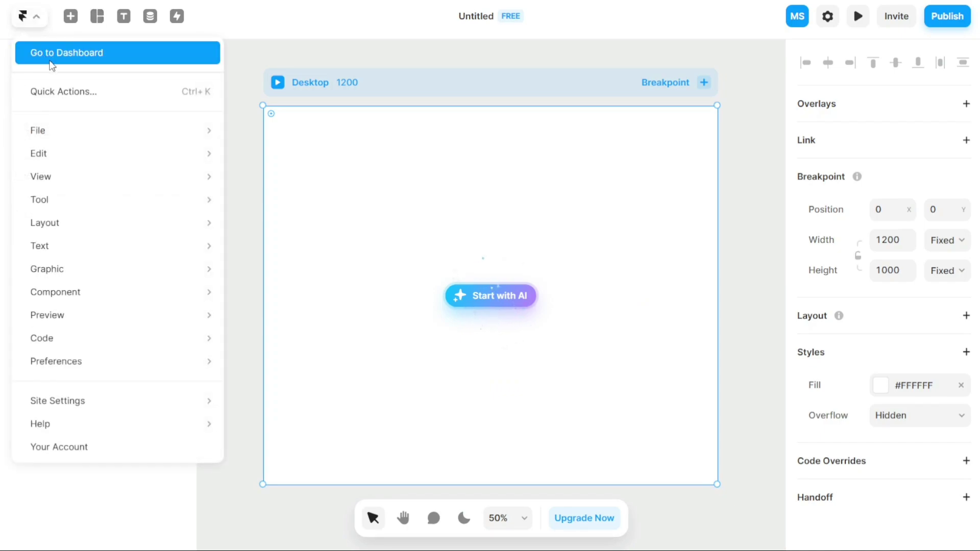
pyautogui.press('Escape')
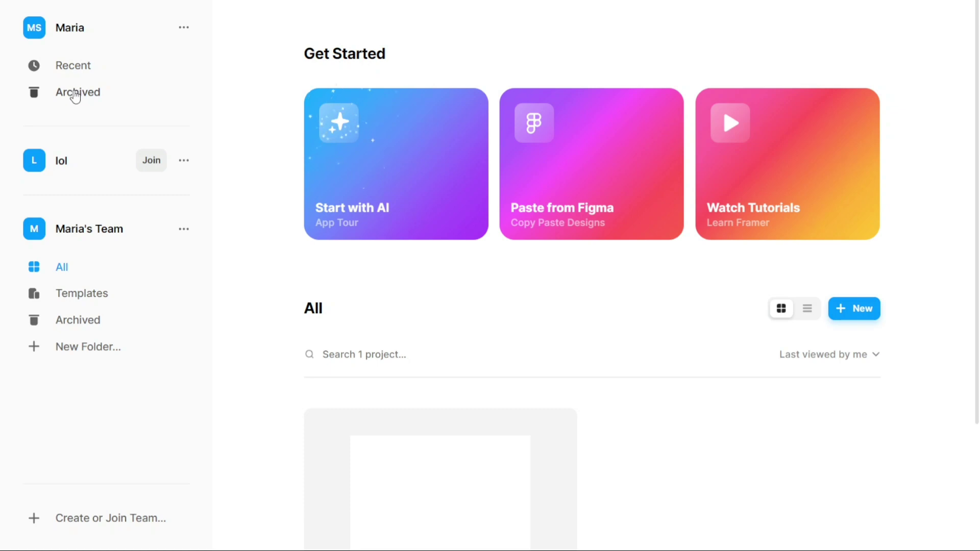
# Browse the Recent and Archived pages, then dismiss the pending lol team invitation.
pyautogui.click(75, 69)
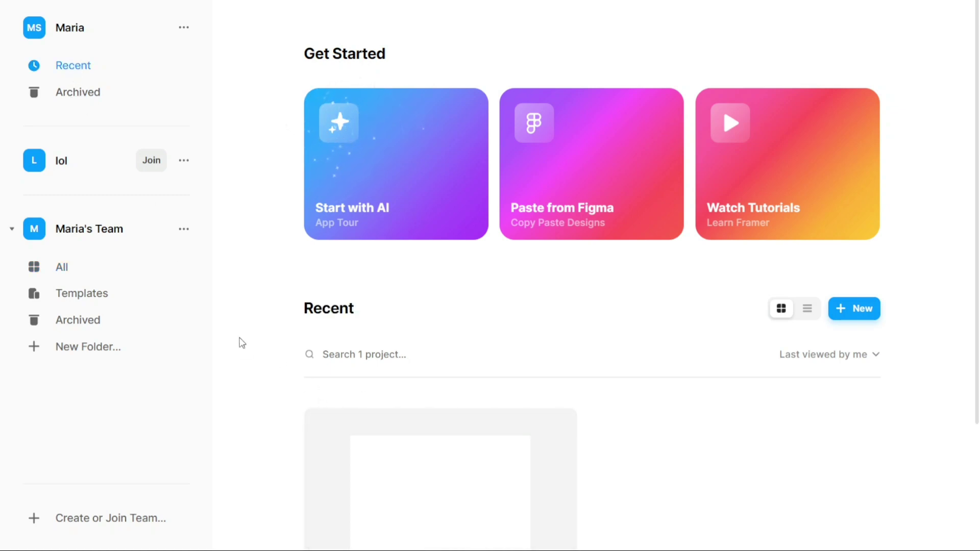
pyautogui.scroll(-3, 242, 342)
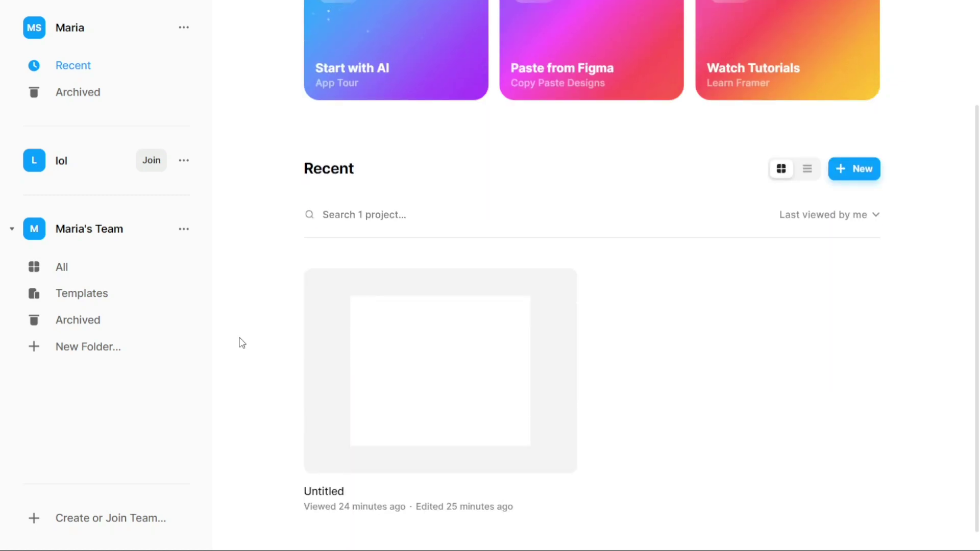
pyautogui.click(64, 95)
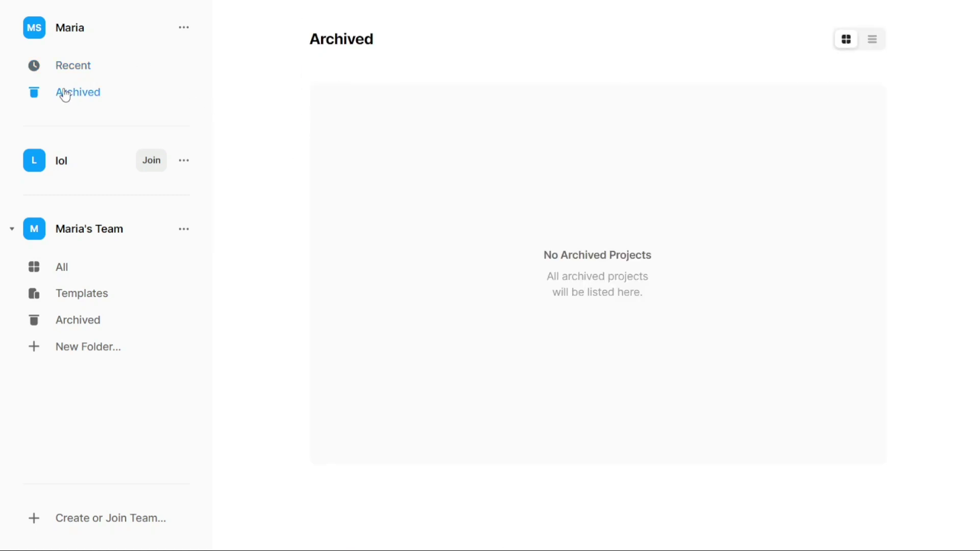
pyautogui.click(185, 162)
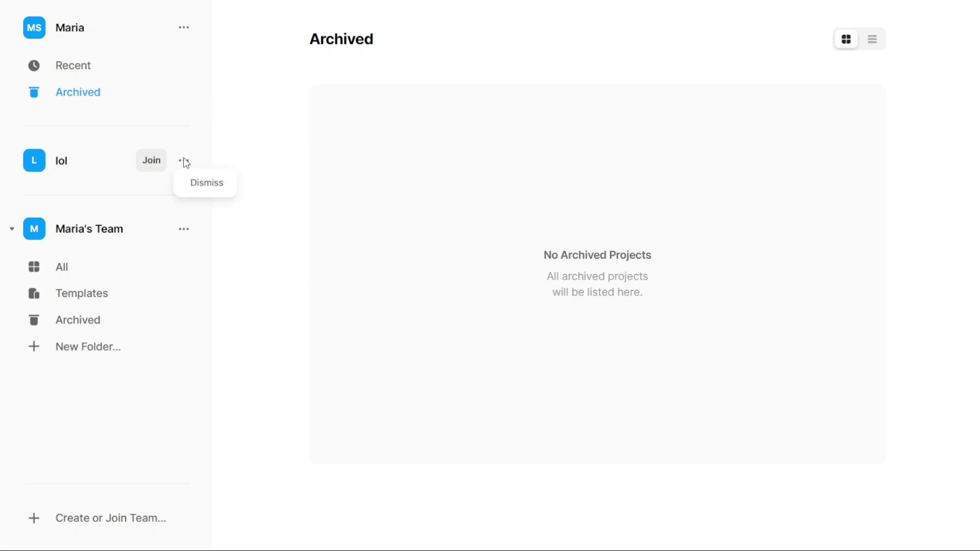
pyautogui.click(208, 184)
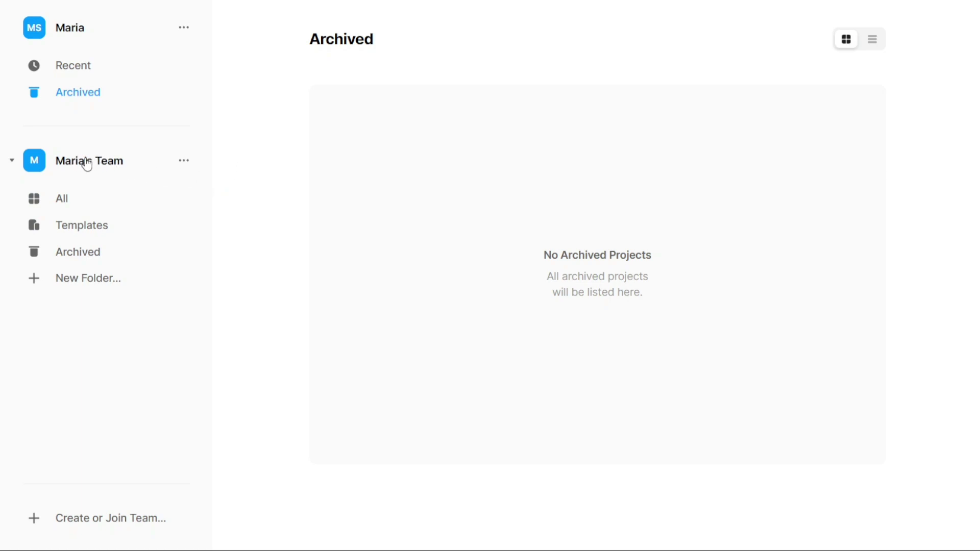
# Show the team's projects as a list, then view the empty Templates page as a grid.
pyautogui.click(68, 200)
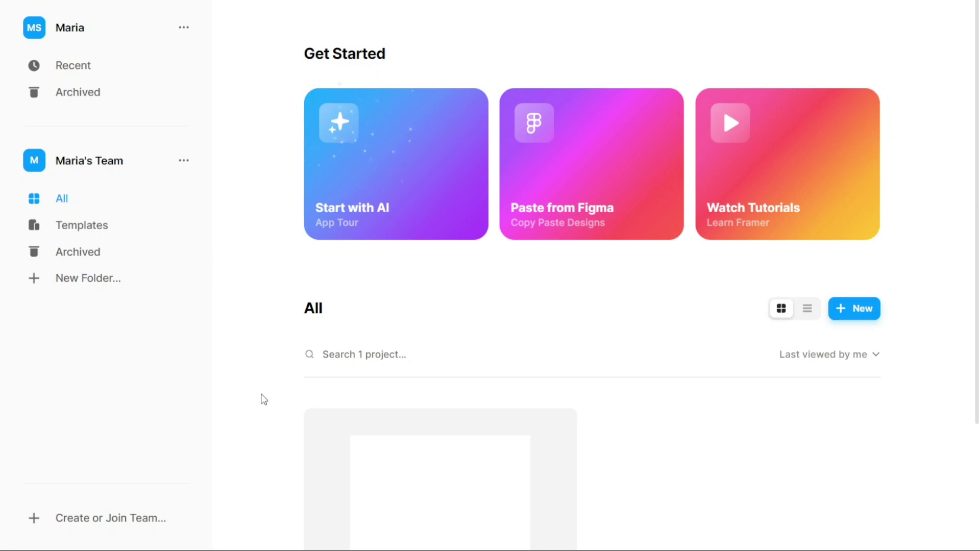
pyautogui.scroll(-1, 264, 394)
pyautogui.scroll(-2, 263, 394)
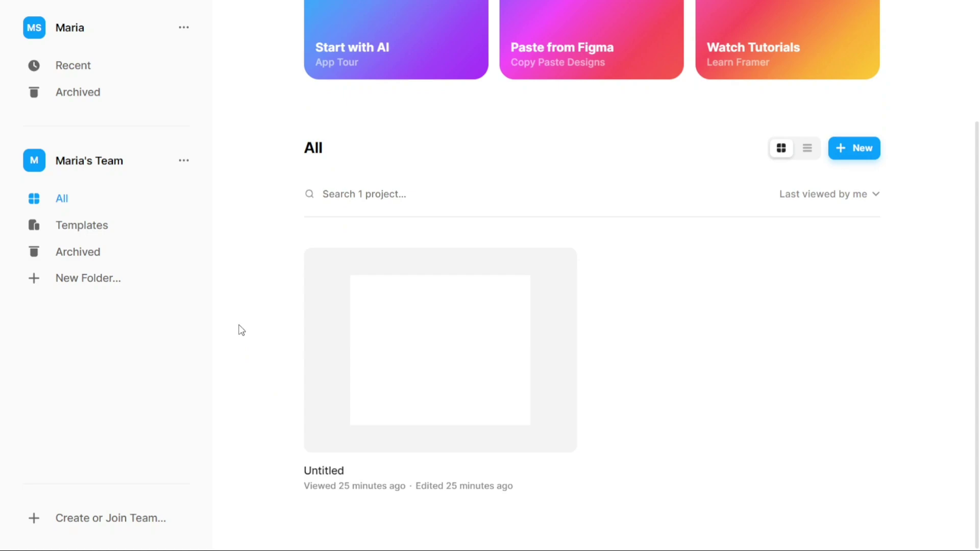
pyautogui.click(808, 149)
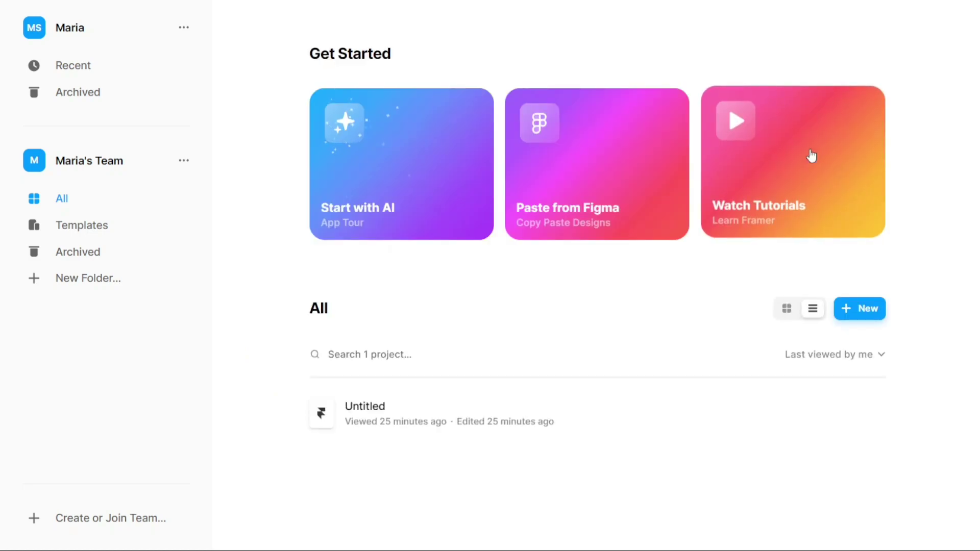
pyautogui.click(123, 226)
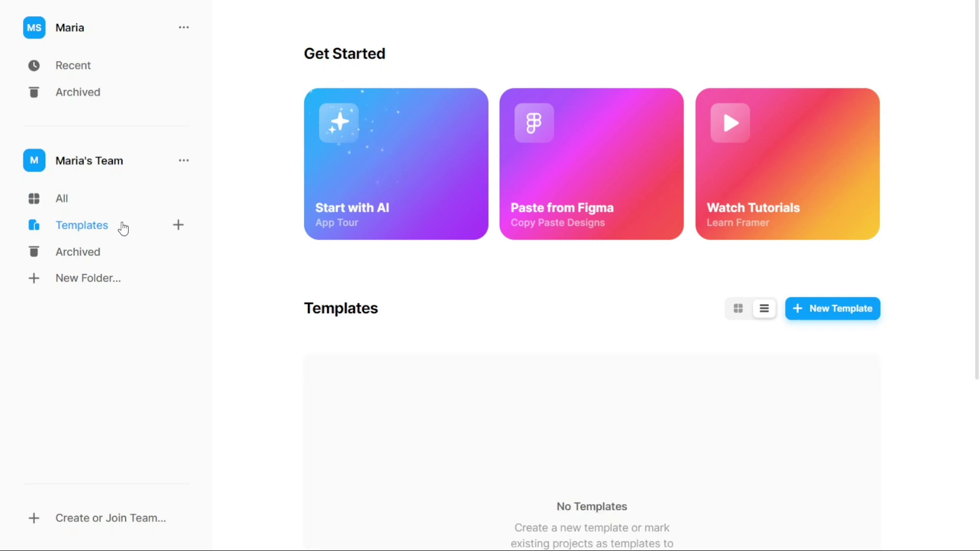
pyautogui.click(743, 312)
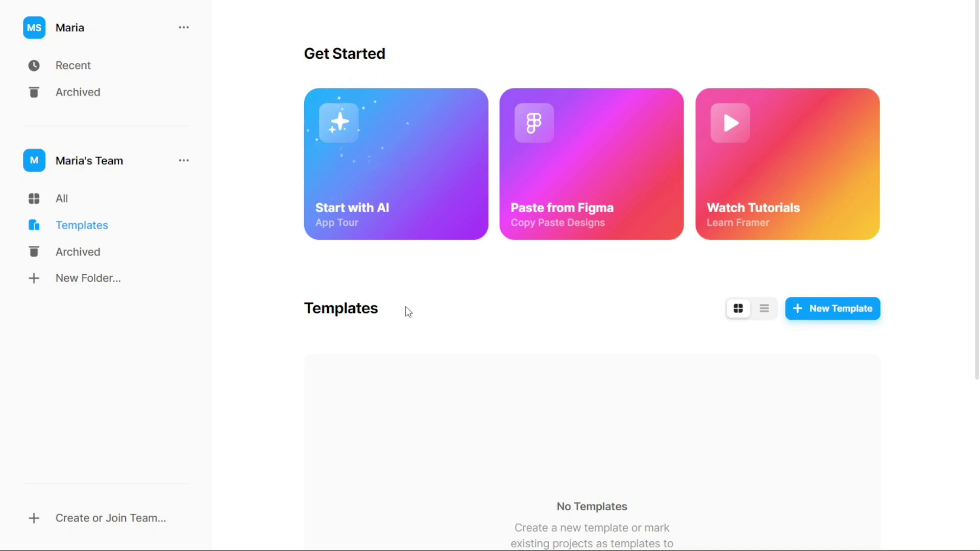
# View the archived projects and start a folder named 'MyFolder', then cancel it.
pyautogui.click(94, 259)
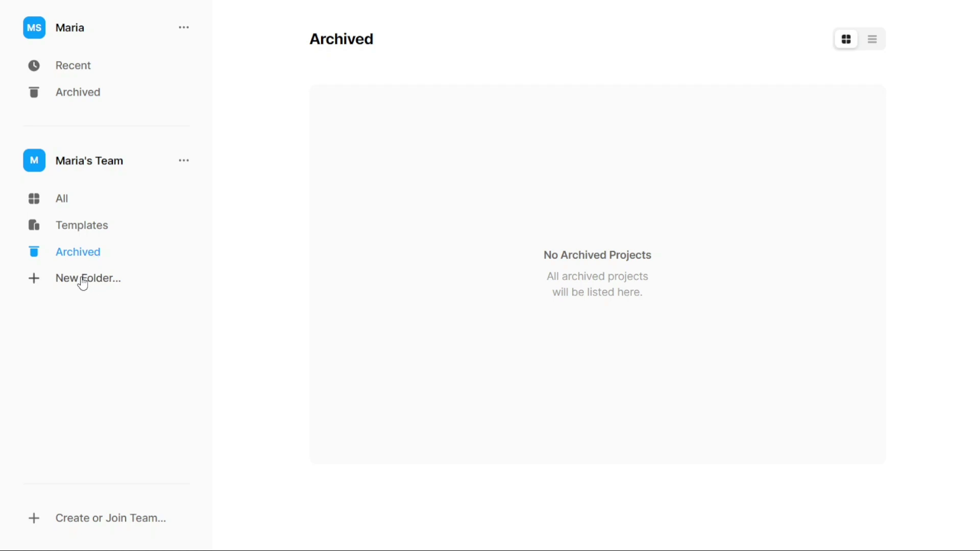
pyautogui.click(83, 282)
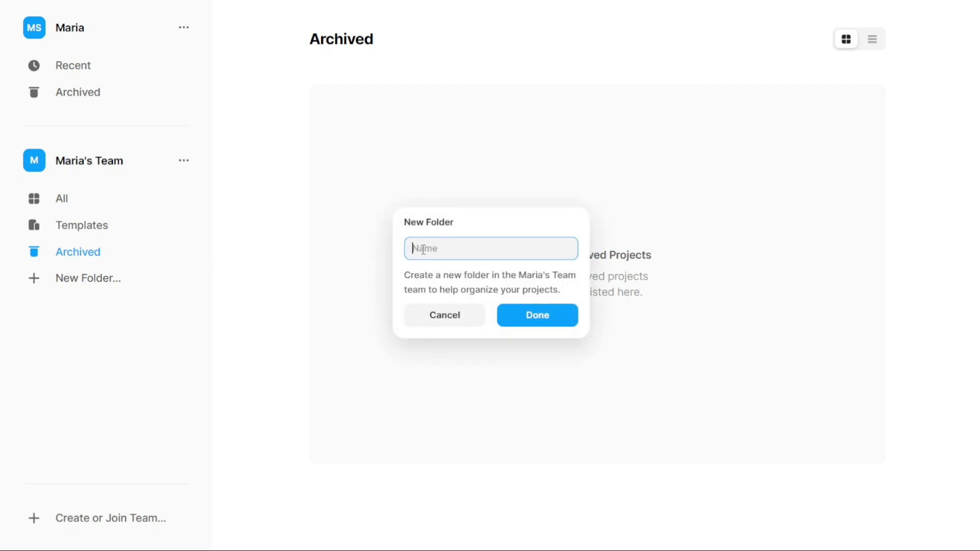
pyautogui.write('MyFolder')
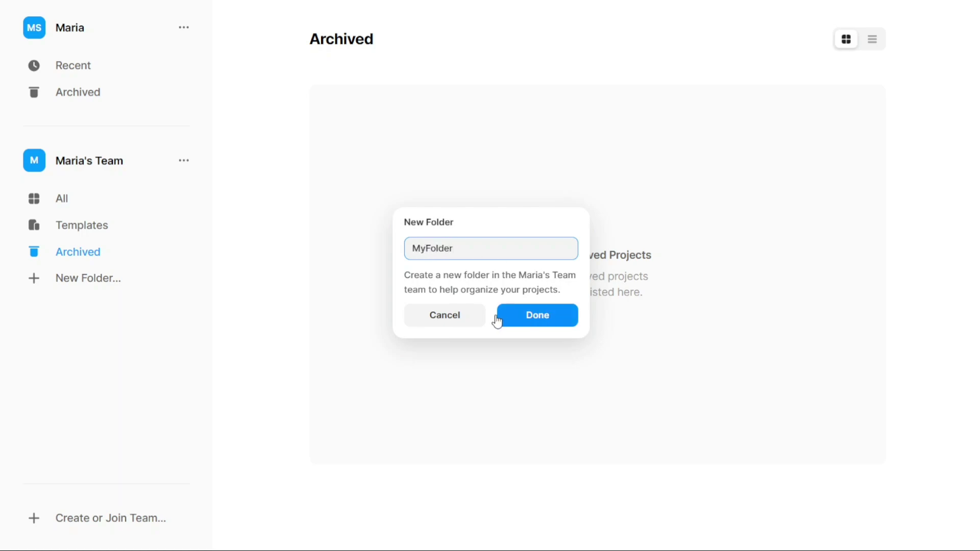
pyautogui.click(453, 321)
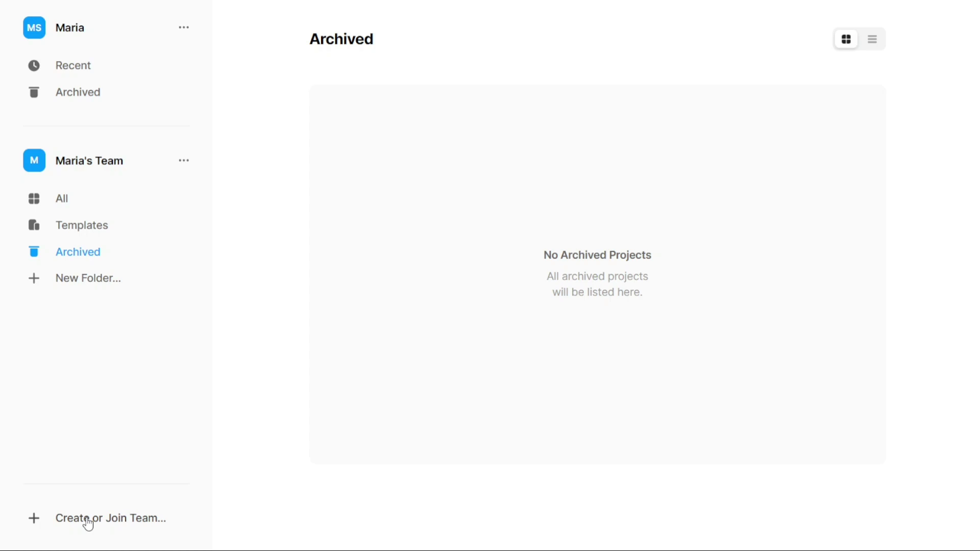
# Begin creating a free team, then dismiss the dialog without creating it.
pyautogui.click(60, 518)
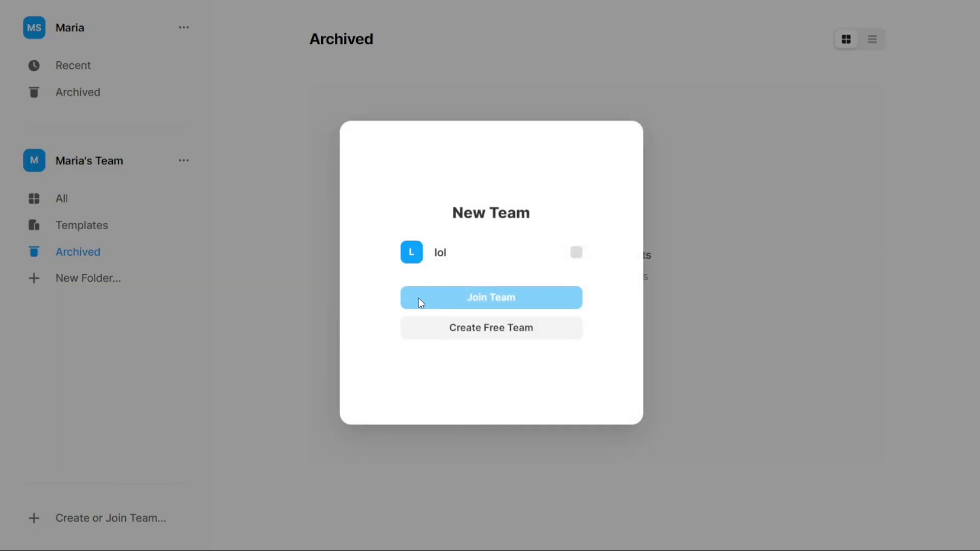
pyautogui.click(473, 333)
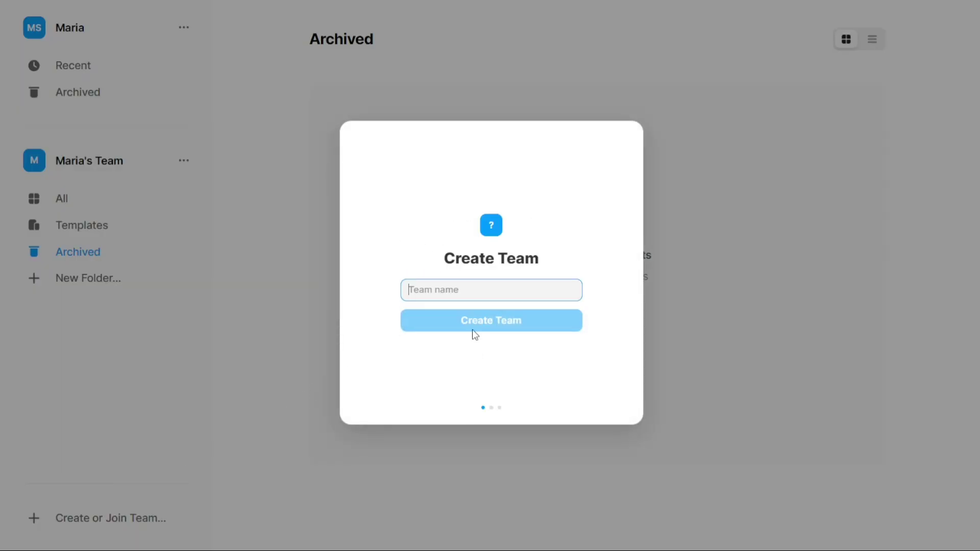
pyautogui.click(293, 296)
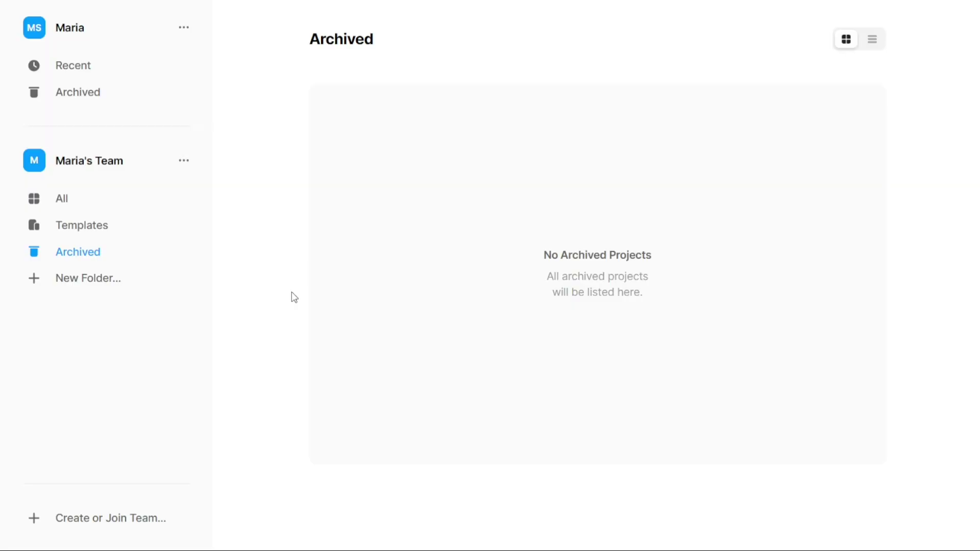
# From the Recent page, create a new blank Untitled website project.
pyautogui.click(66, 62)
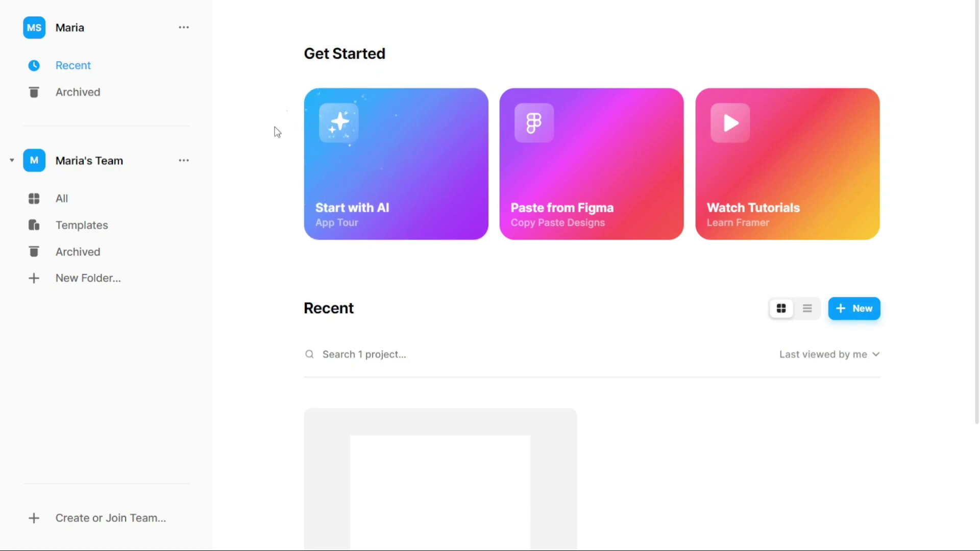
pyautogui.click(863, 314)
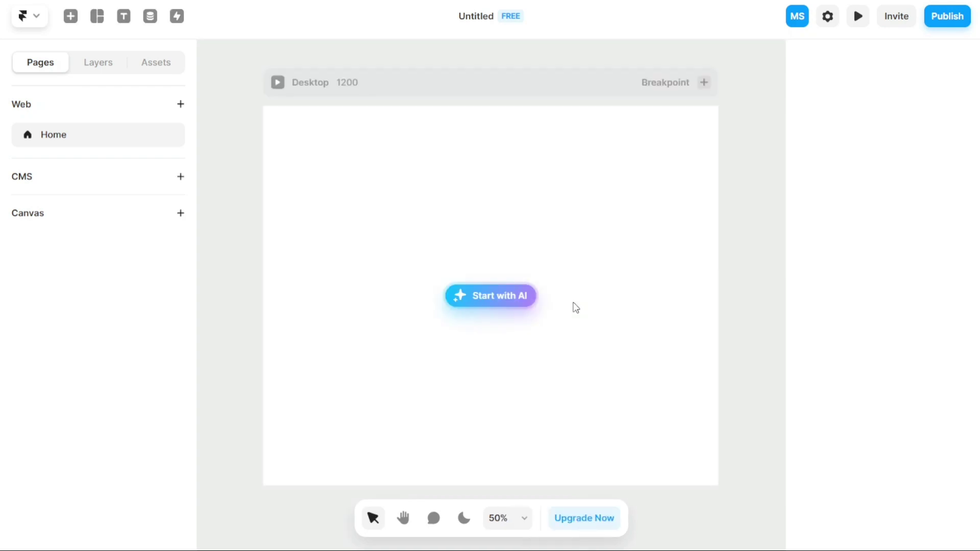
# Paste the HELTH Box personal health website description, in green and red, into the Start with AI prompt.
pyautogui.click(507, 302)
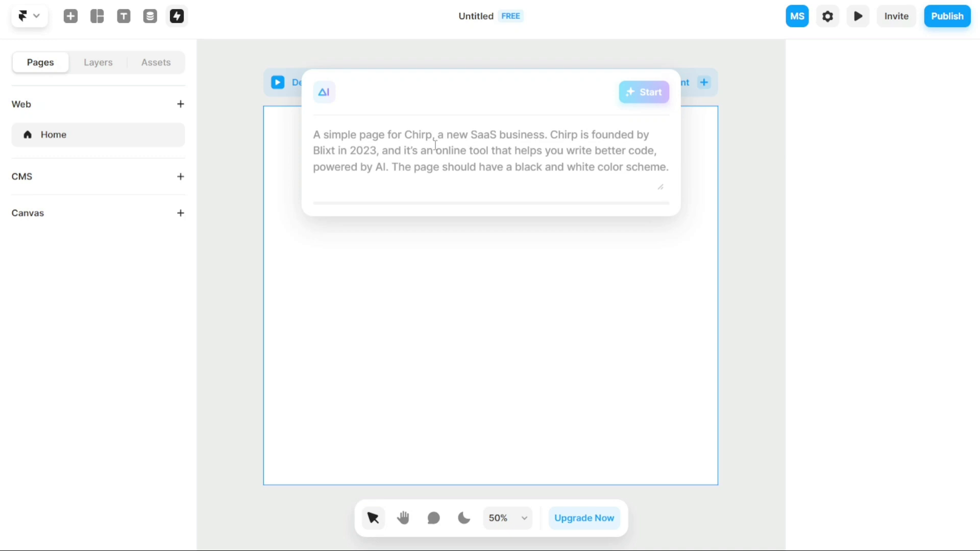
pyautogui.write('Create a personal website named HELTH Box dedicated to health topics. Using green and red colors, it offers valuable information on fitness, nutrition, and mental well-being.')
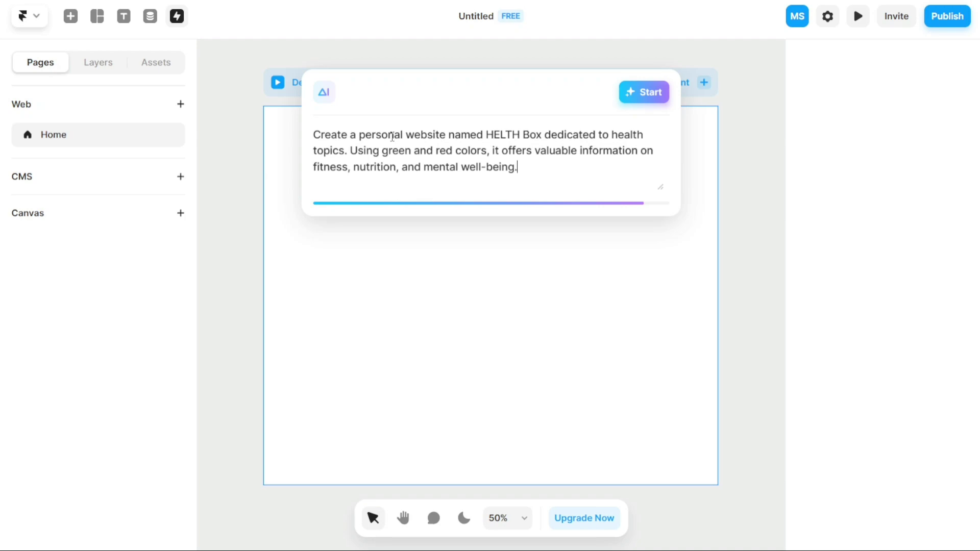
# Generate the green HELTH Box site with its large HELTH heading from the AI prompt.
pyautogui.click(645, 102)
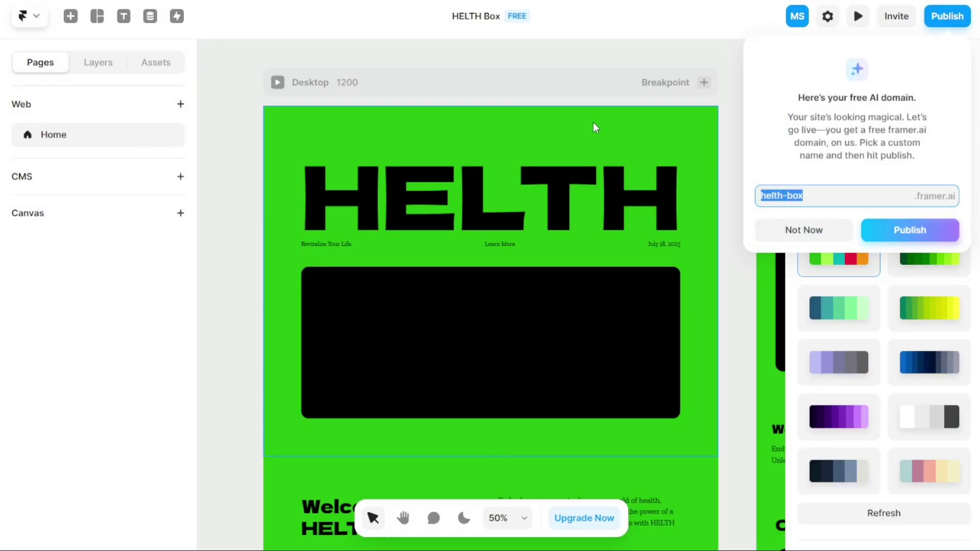
# Dismiss the free domain offer and preview dark green, teal-mint, green-yellow and lavender-grey palettes.
pyautogui.click(811, 231)
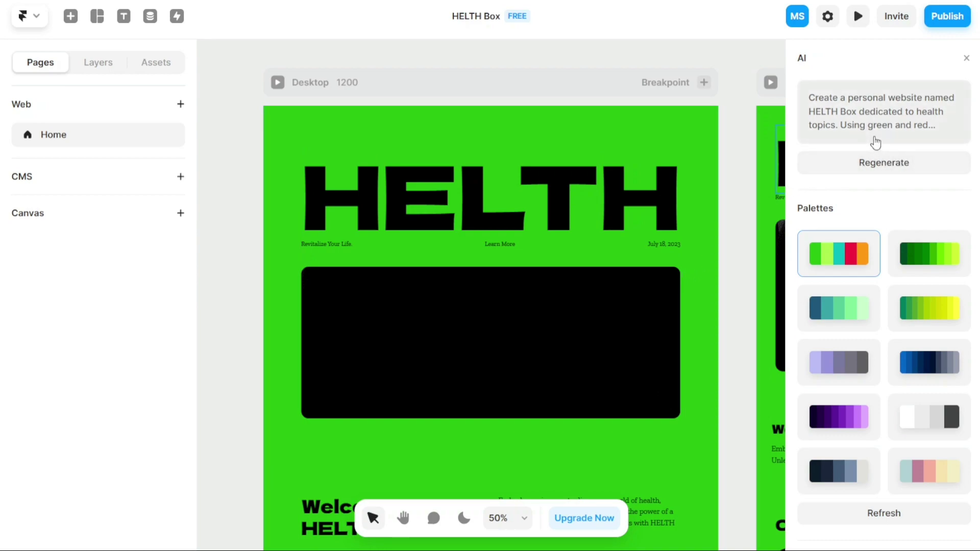
pyautogui.click(901, 161)
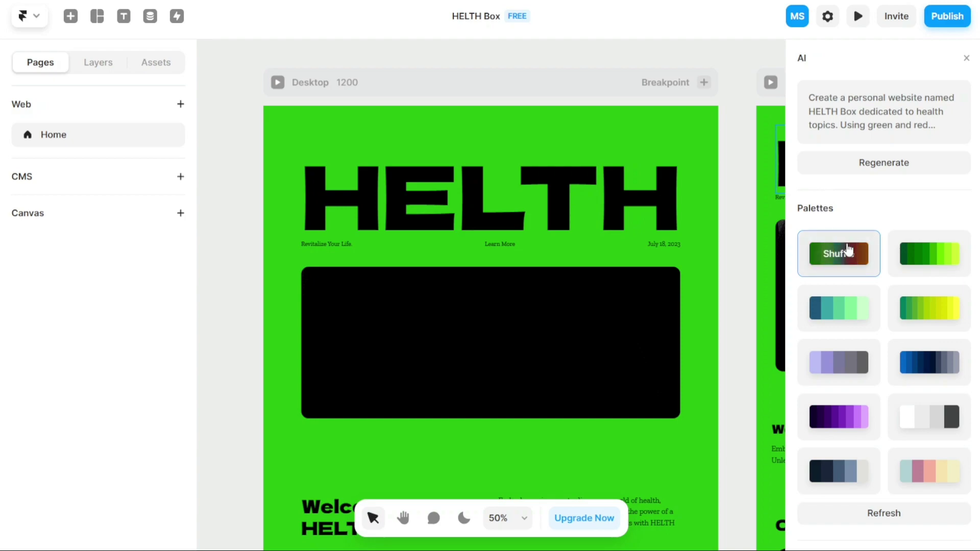
pyautogui.click(922, 256)
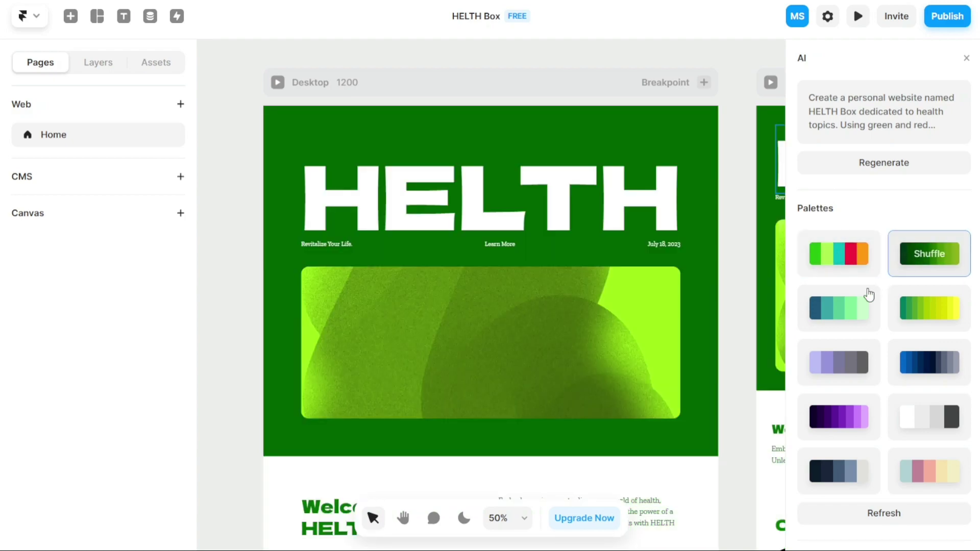
pyautogui.click(829, 310)
pyautogui.click(907, 311)
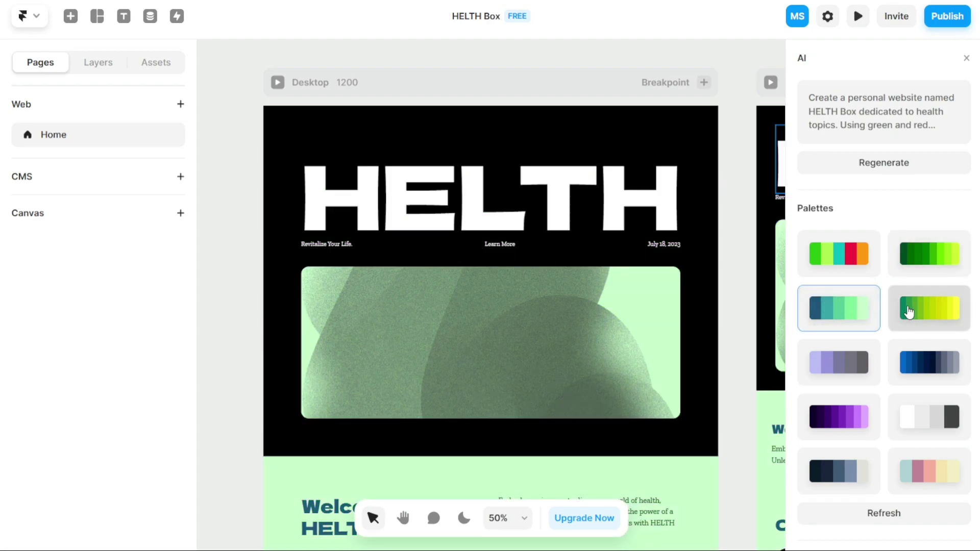
pyautogui.click(849, 366)
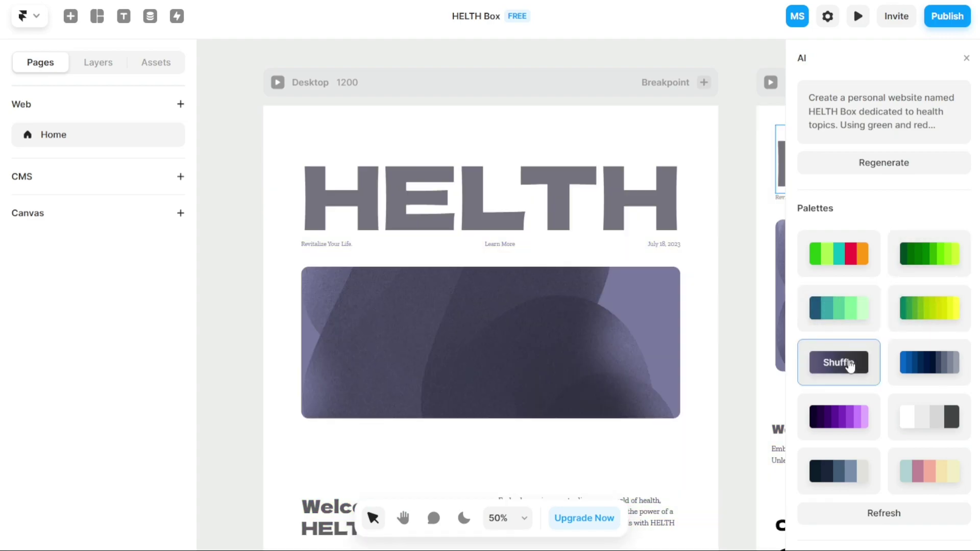
# Preview navy, purple, grey, dark navy and pink palettes, then settle on lavender-grey.
pyautogui.click(922, 364)
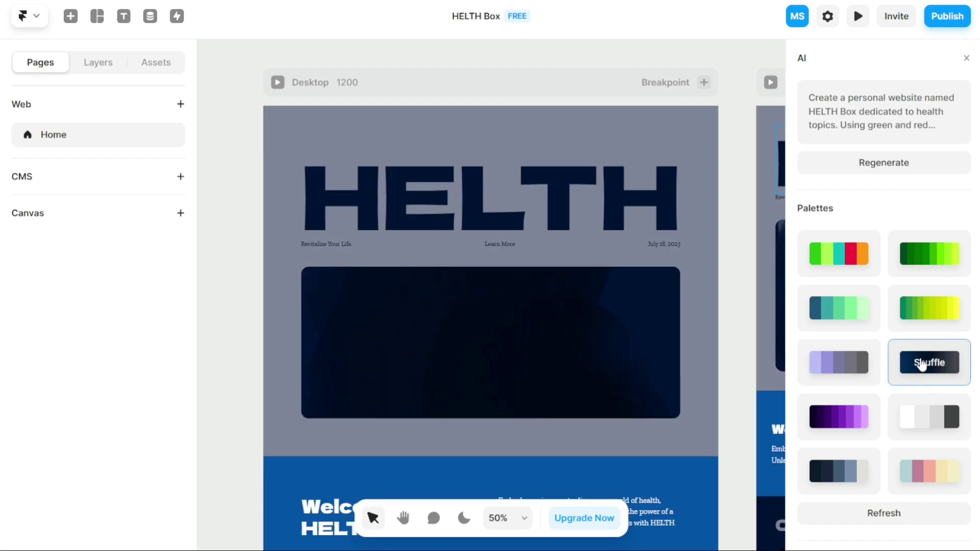
pyautogui.click(846, 415)
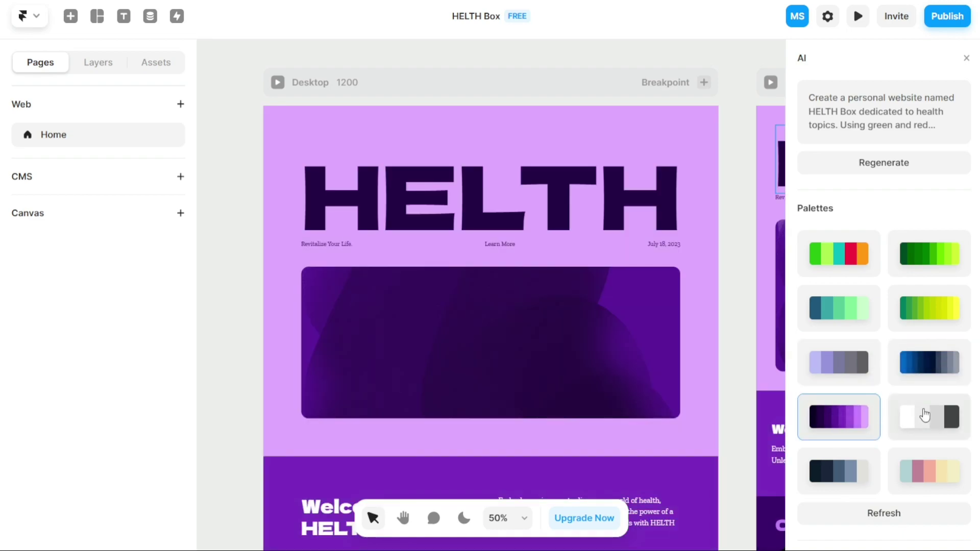
pyautogui.click(925, 416)
pyautogui.click(856, 477)
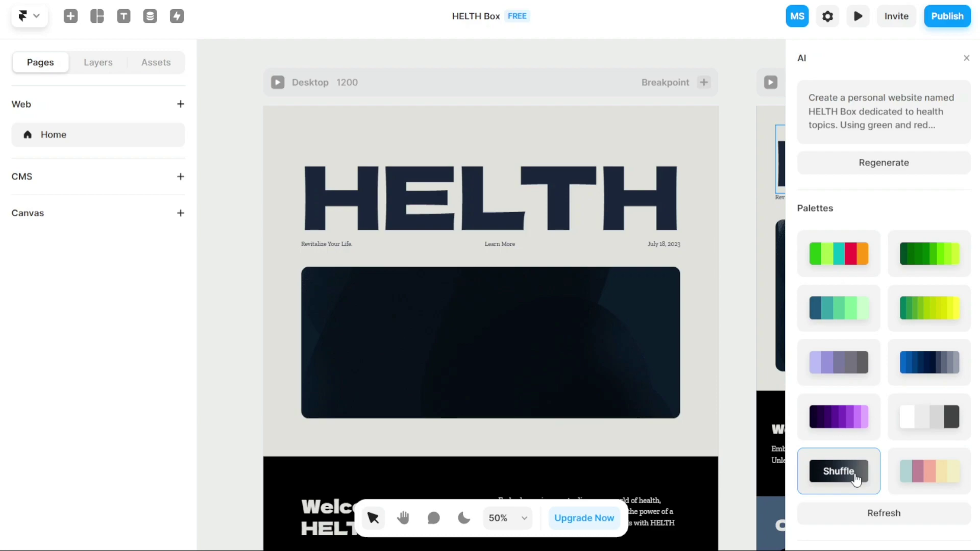
pyautogui.click(902, 473)
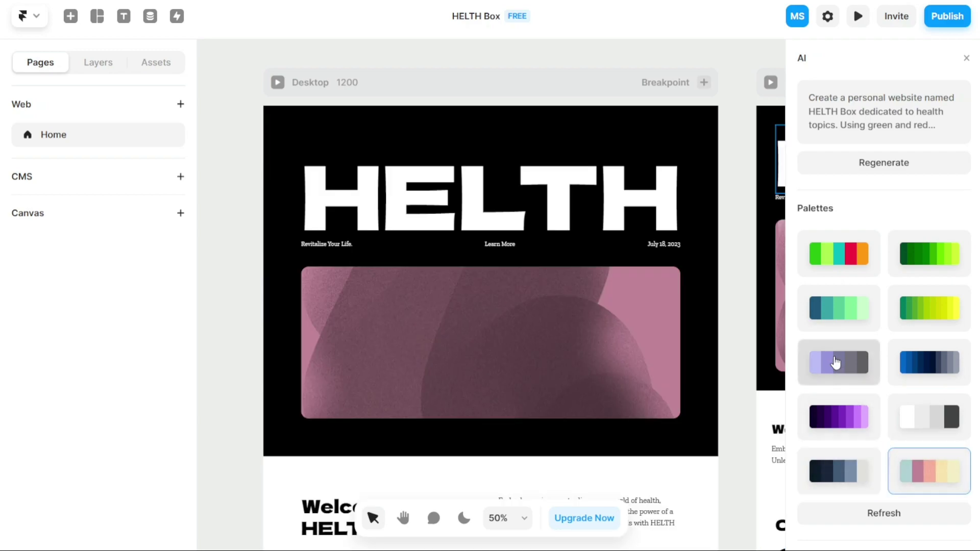
pyautogui.click(835, 363)
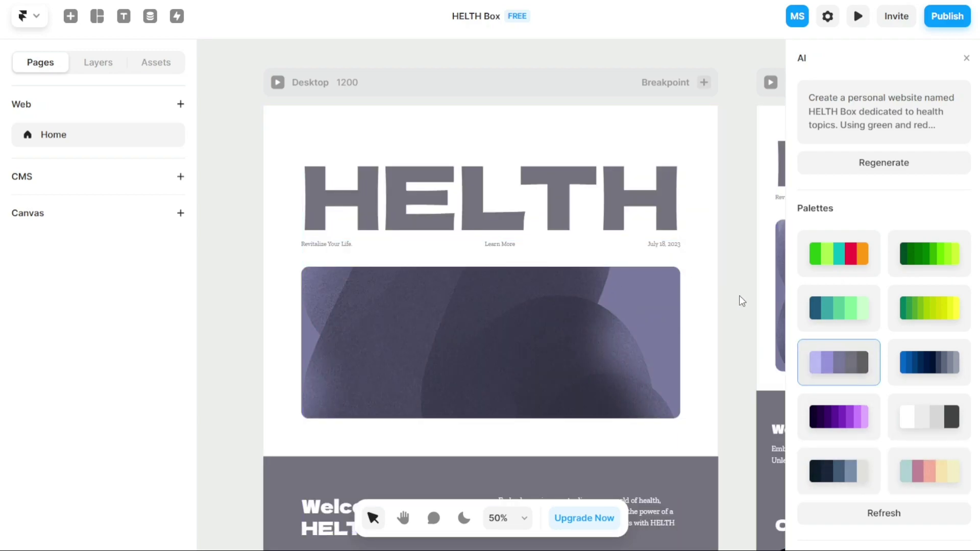
pyautogui.scroll(-3, 737, 296)
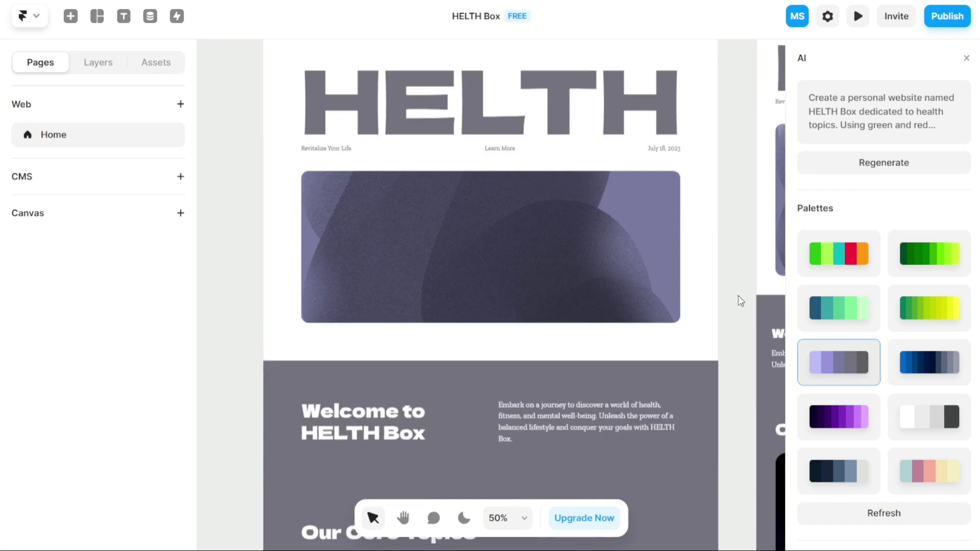
pyautogui.scroll(2, 738, 296)
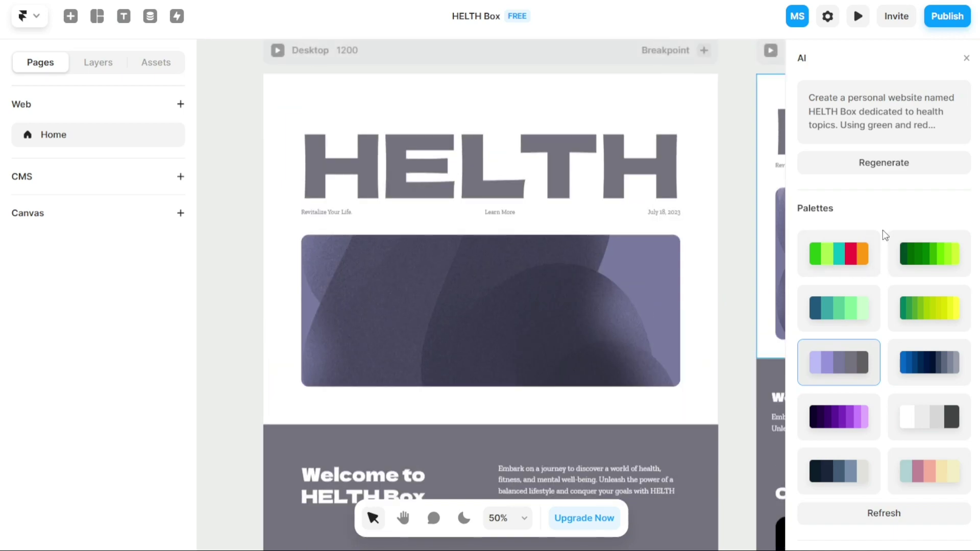
pyautogui.scroll(-2, 896, 206)
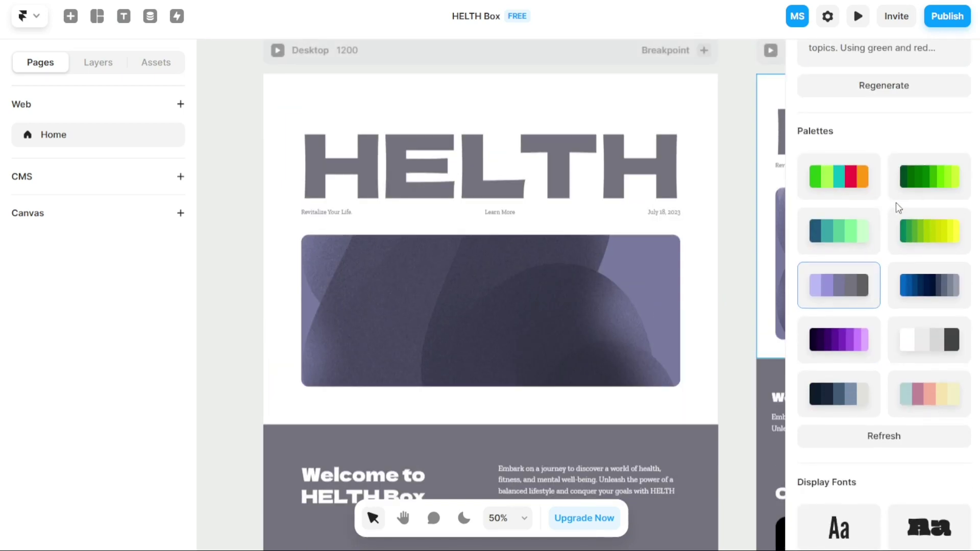
pyautogui.scroll(-2, 890, 209)
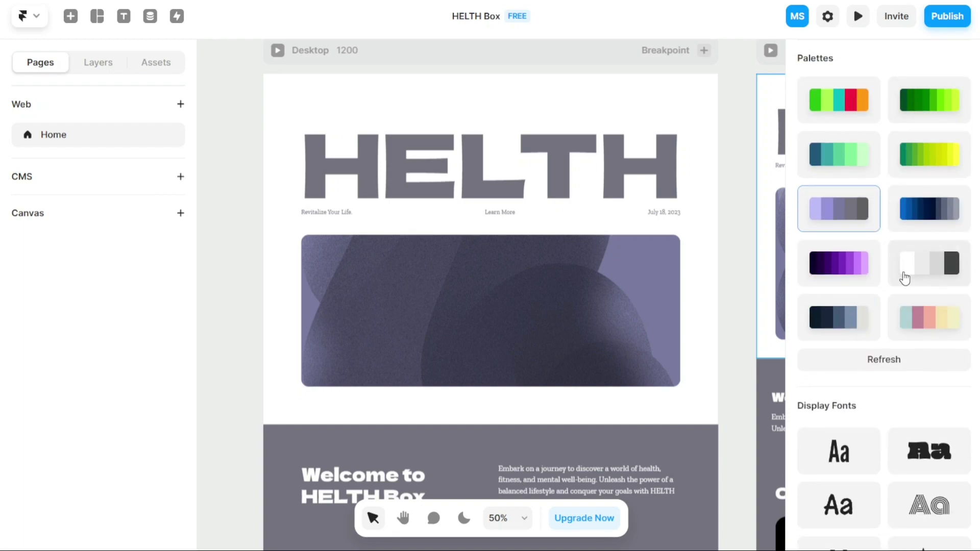
pyautogui.scroll(-3, 904, 277)
pyautogui.scroll(-2, 900, 261)
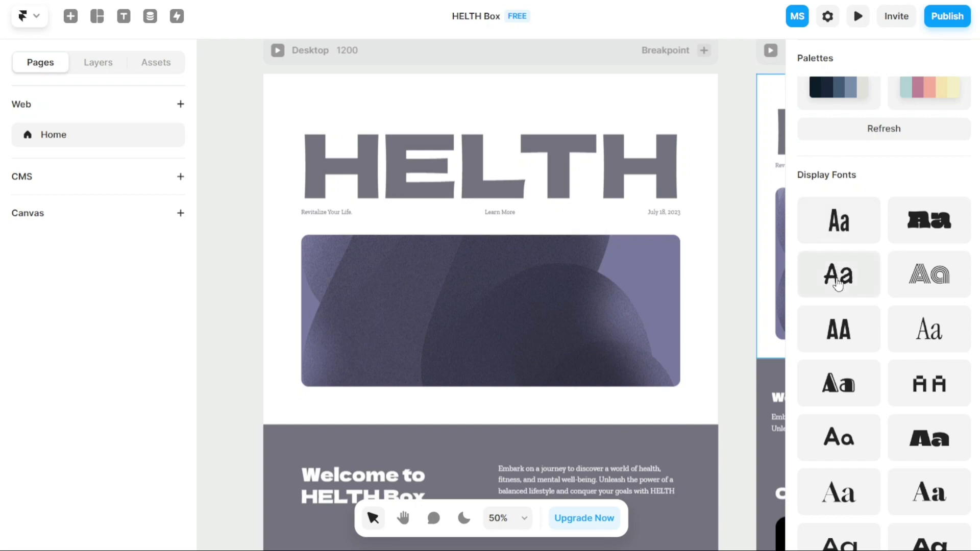
pyautogui.scroll(-1, 883, 352)
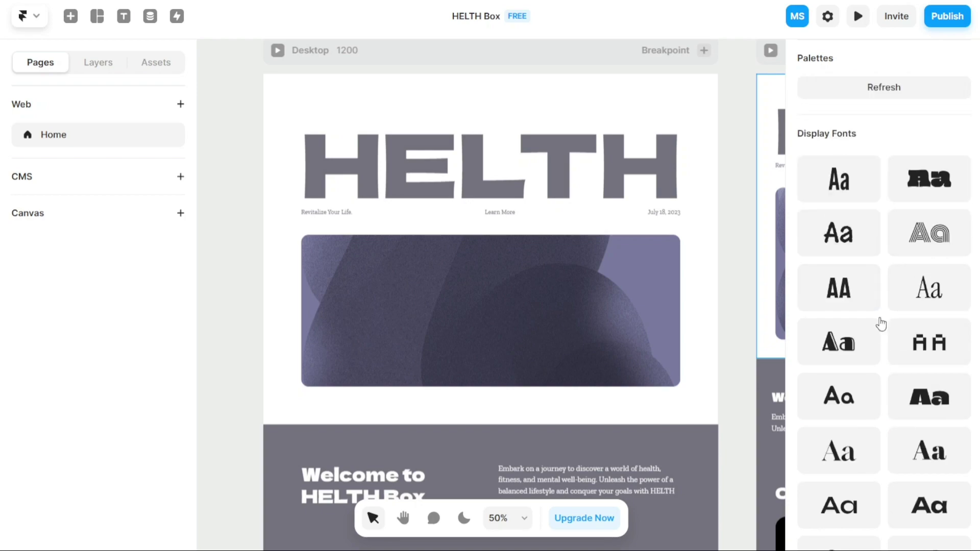
pyautogui.scroll(-8, 882, 325)
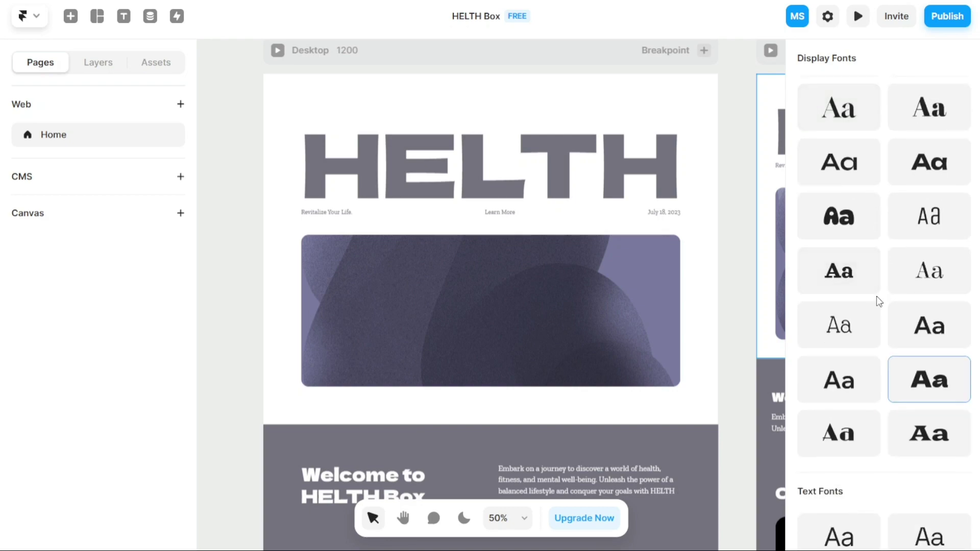
pyautogui.scroll(-4, 876, 300)
pyautogui.scroll(-2, 875, 306)
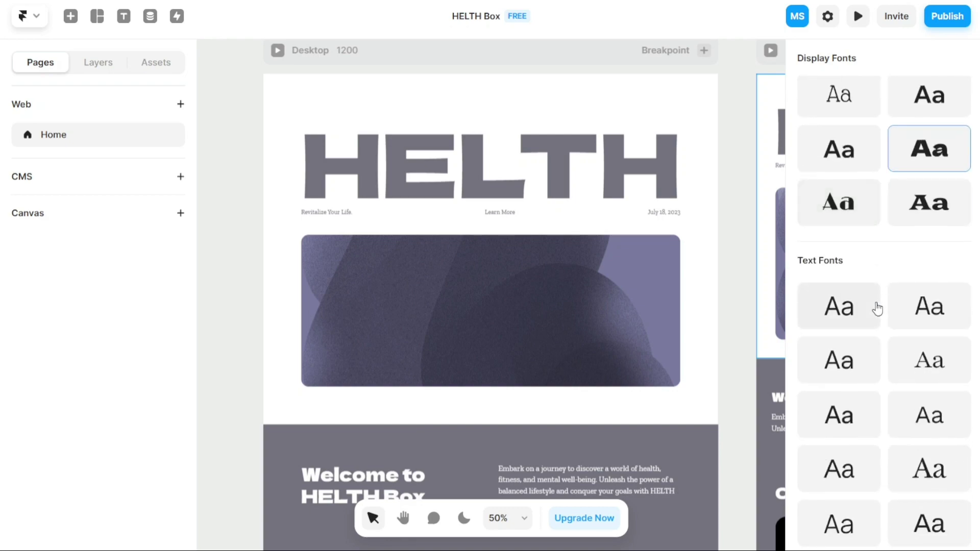
pyautogui.scroll(-2, 884, 265)
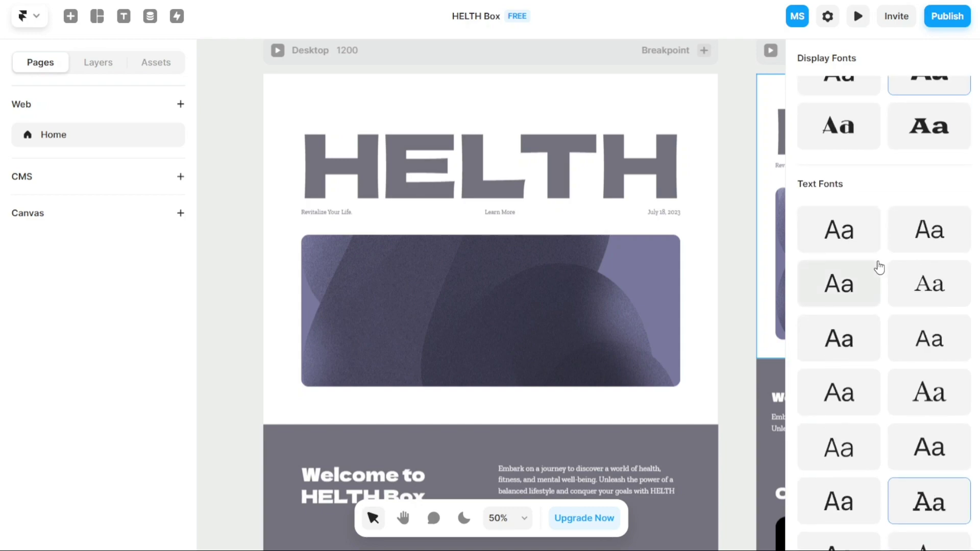
pyautogui.scroll(-2, 878, 268)
pyautogui.scroll(5, 886, 230)
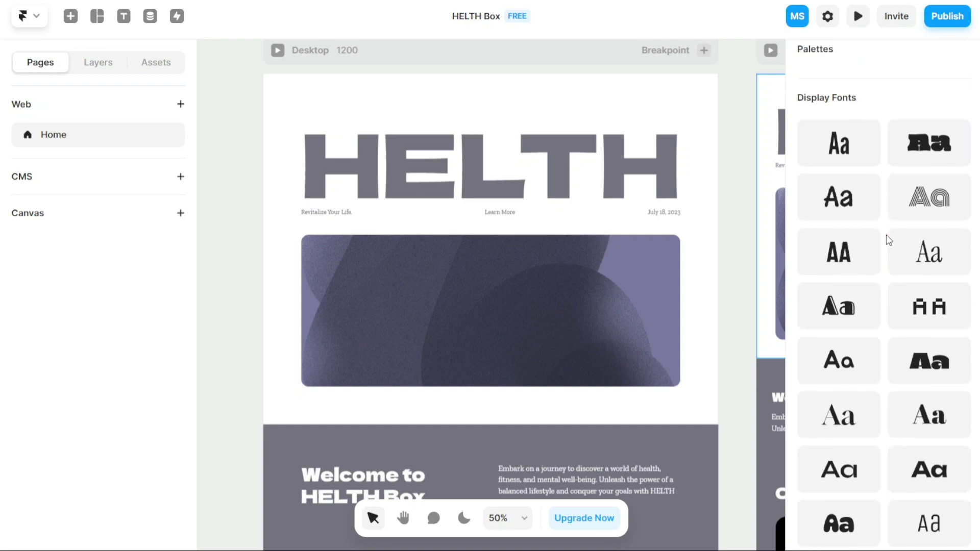
pyautogui.scroll(6, 885, 235)
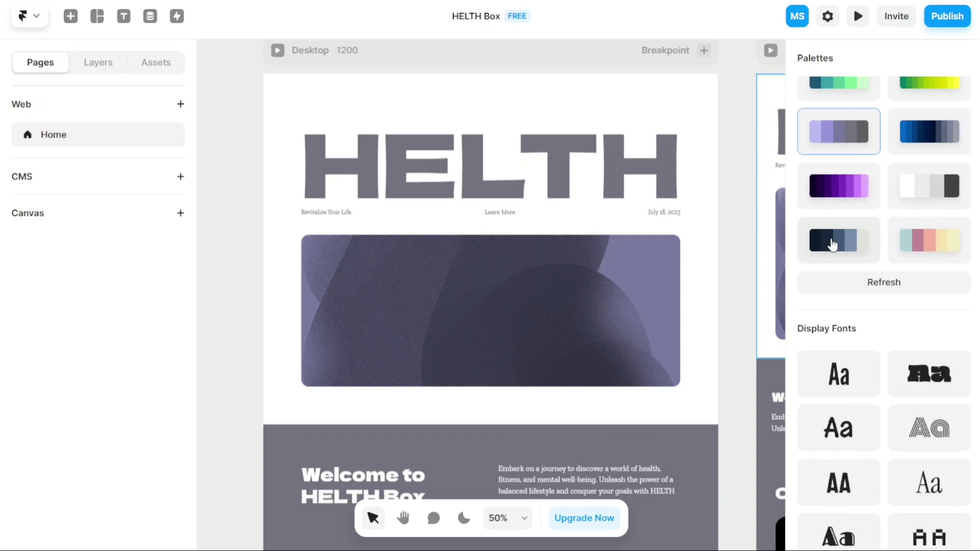
pyautogui.click(577, 185)
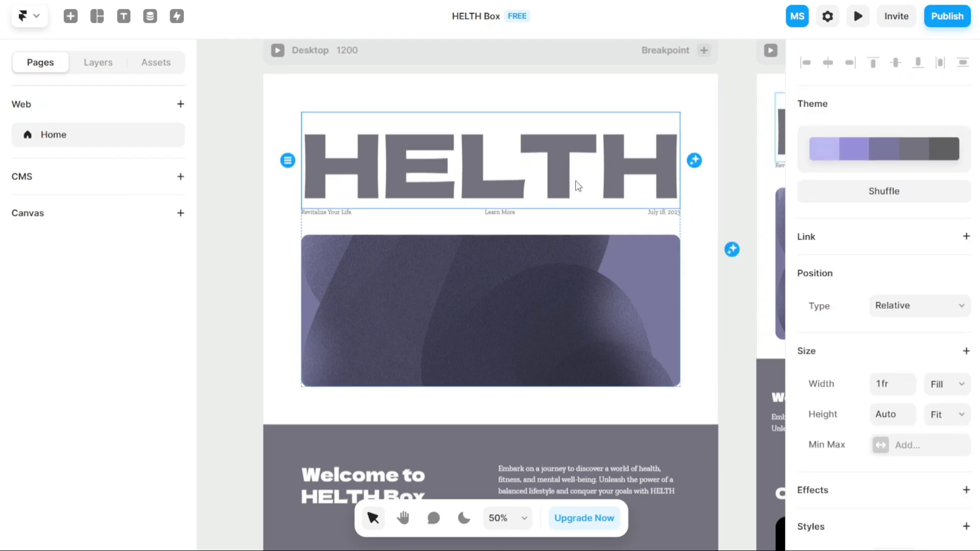
pyautogui.doubleClick(537, 170)
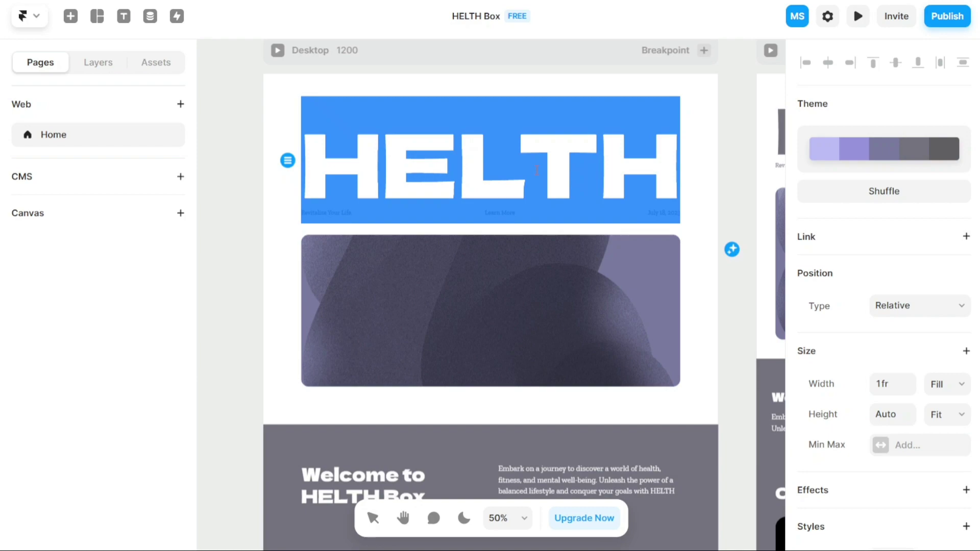
pyautogui.press('Escape')
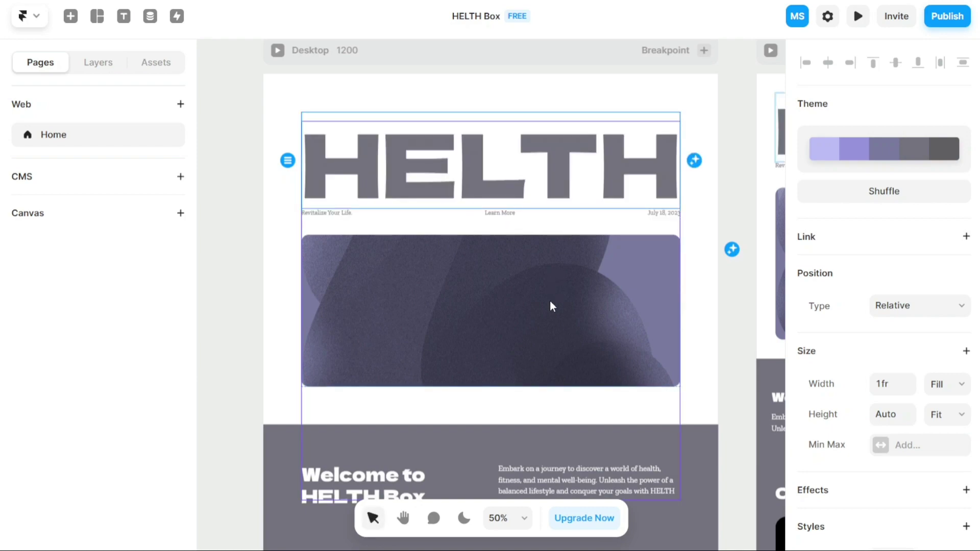
pyautogui.doubleClick(588, 308)
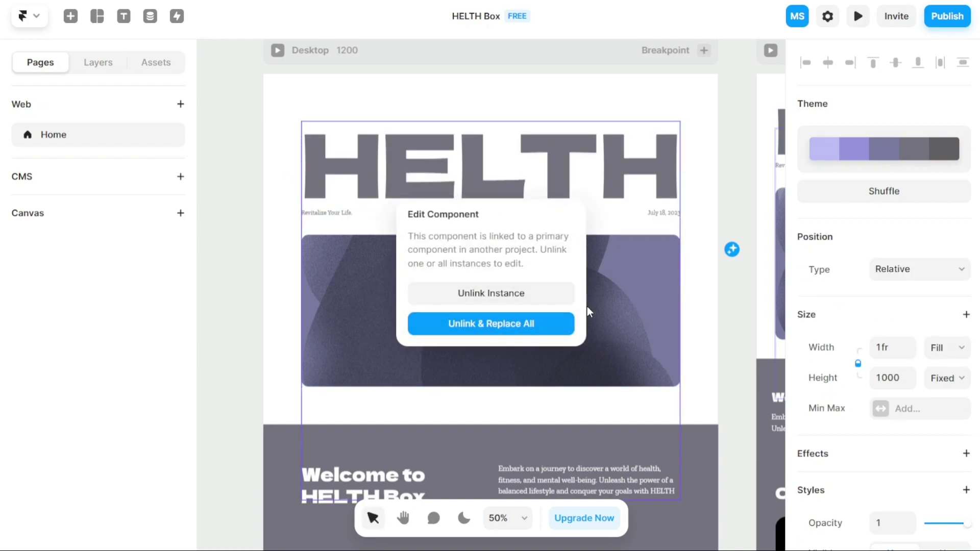
pyautogui.click(711, 326)
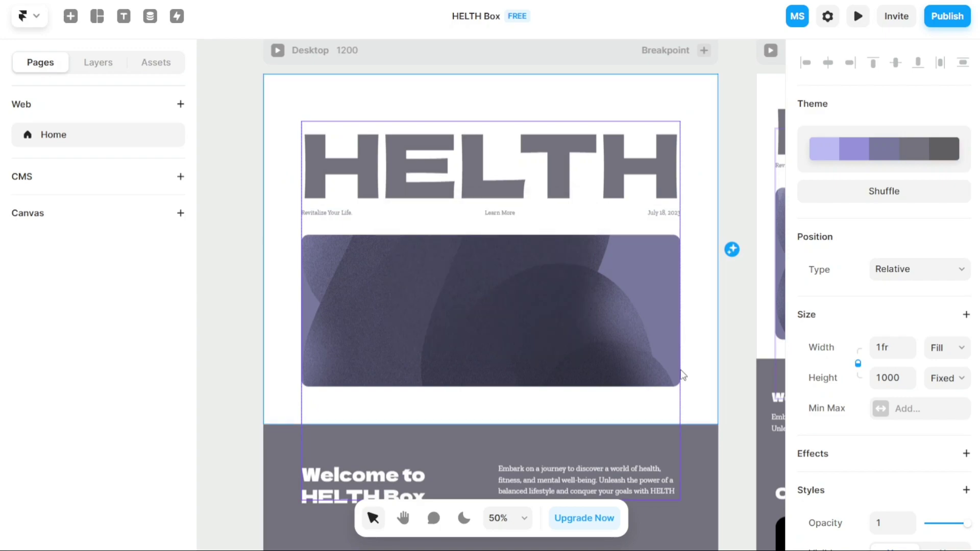
pyautogui.click(584, 452)
pyautogui.doubleClick(569, 482)
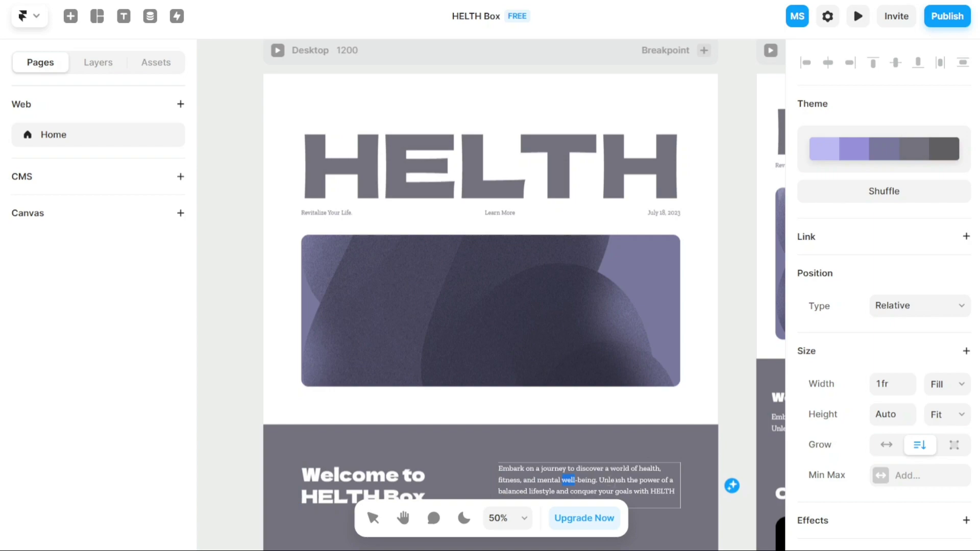
pyautogui.hotkey('ctrl', 'a')
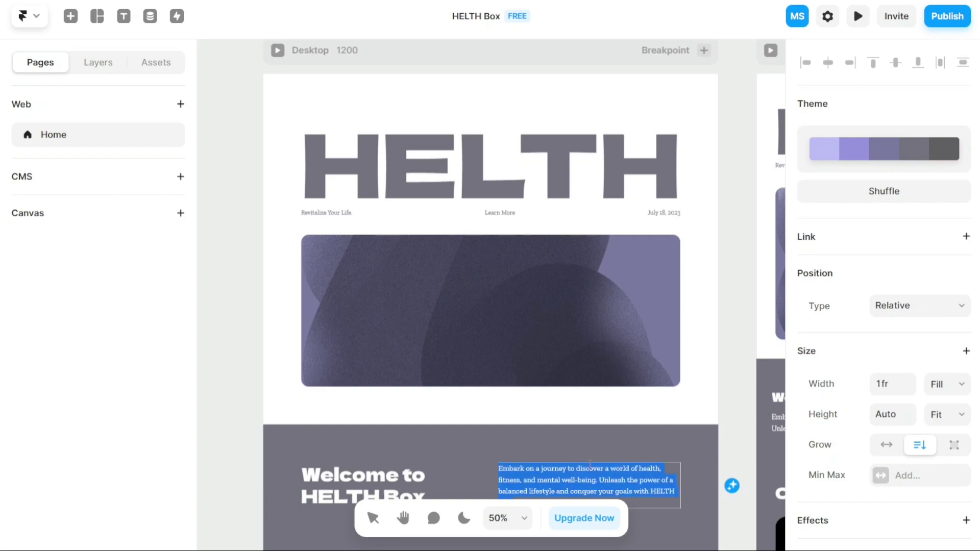
pyautogui.scroll(-1, 543, 441)
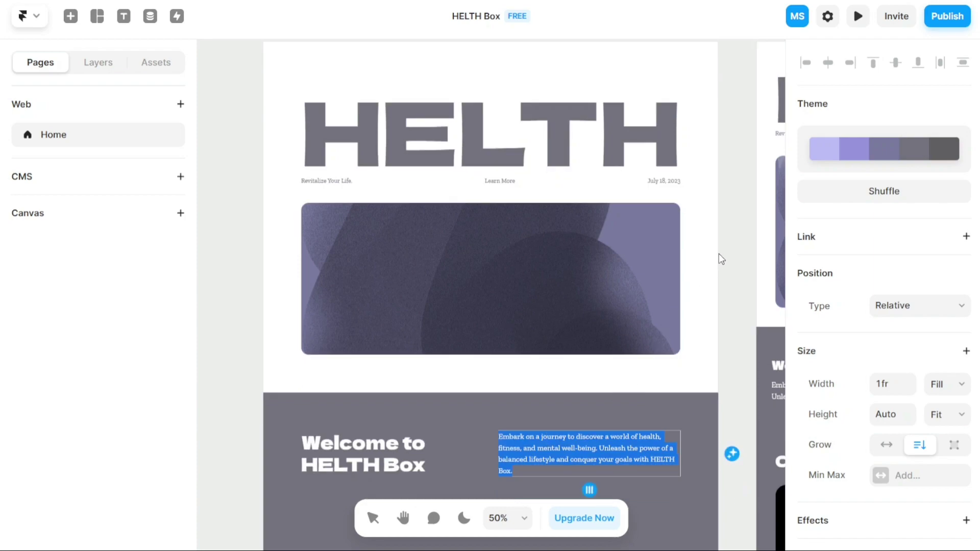
pyautogui.press('Escape')
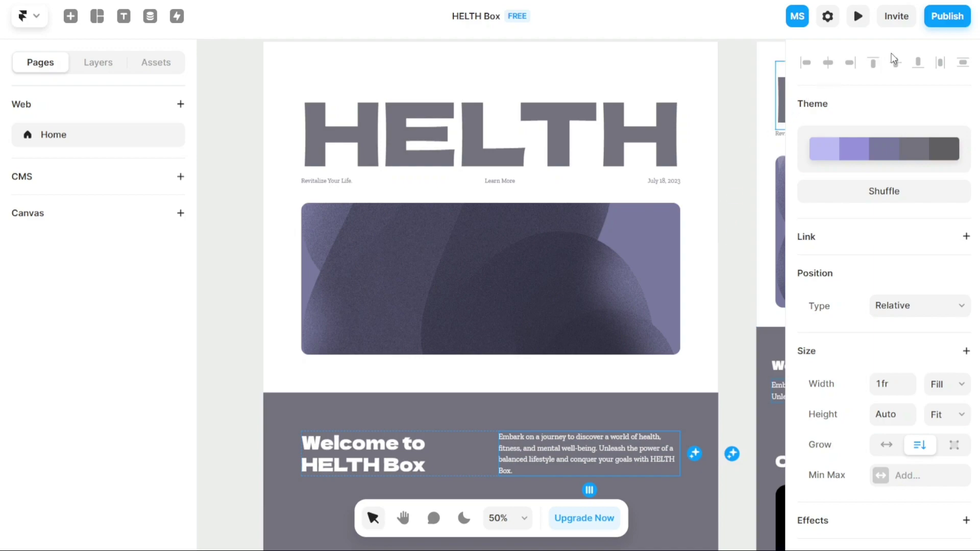
# Publish HELTH Box, accepting the suggested helth-box name on the free framer.ai domain.
pyautogui.click(945, 26)
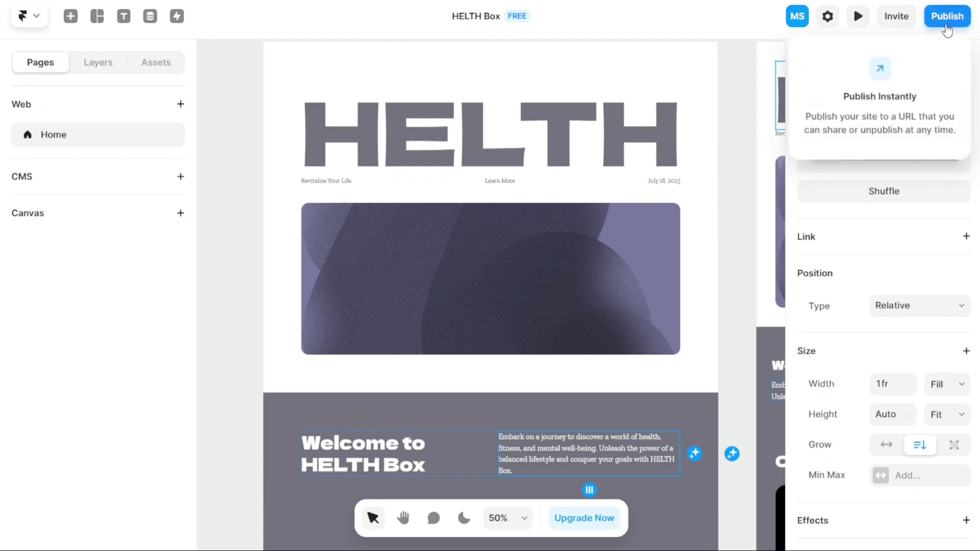
pyautogui.click(946, 25)
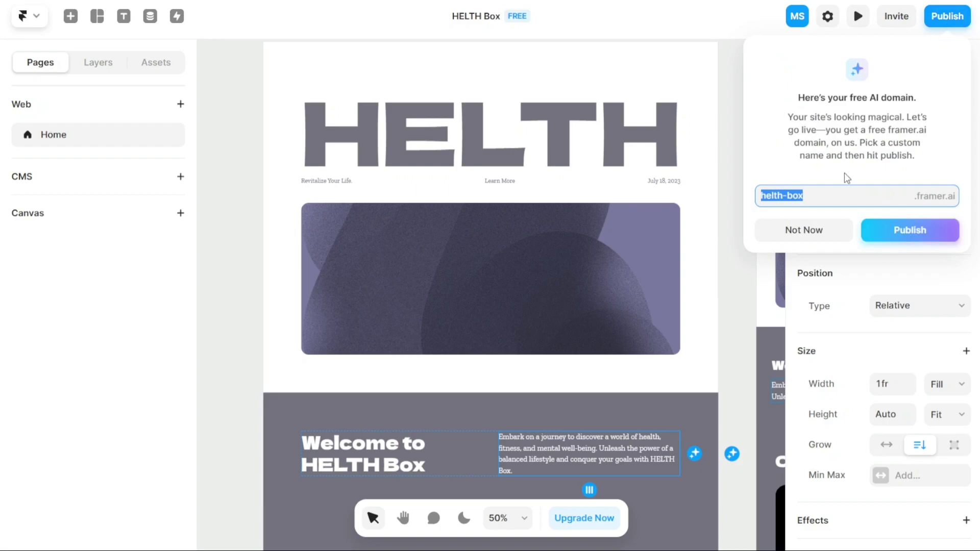
pyautogui.click(807, 195)
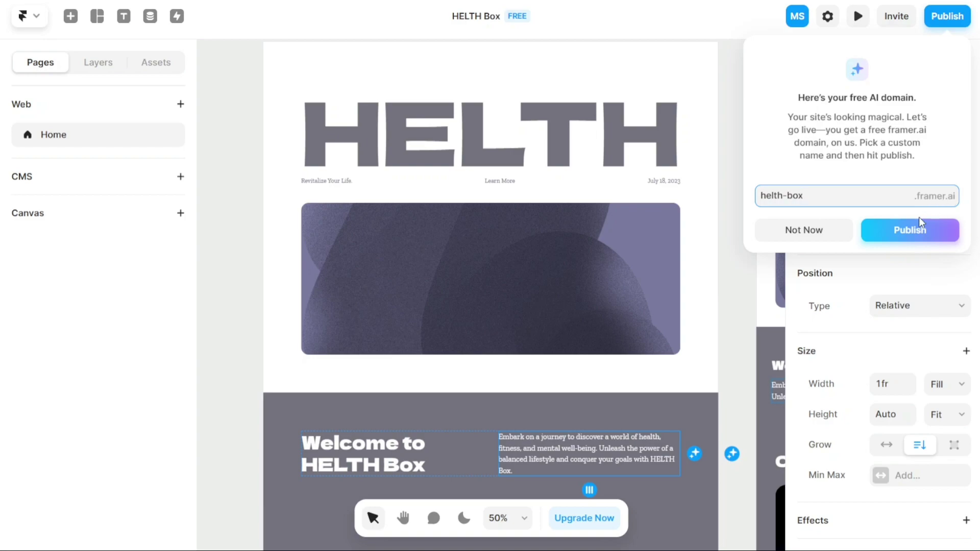
pyautogui.click(911, 233)
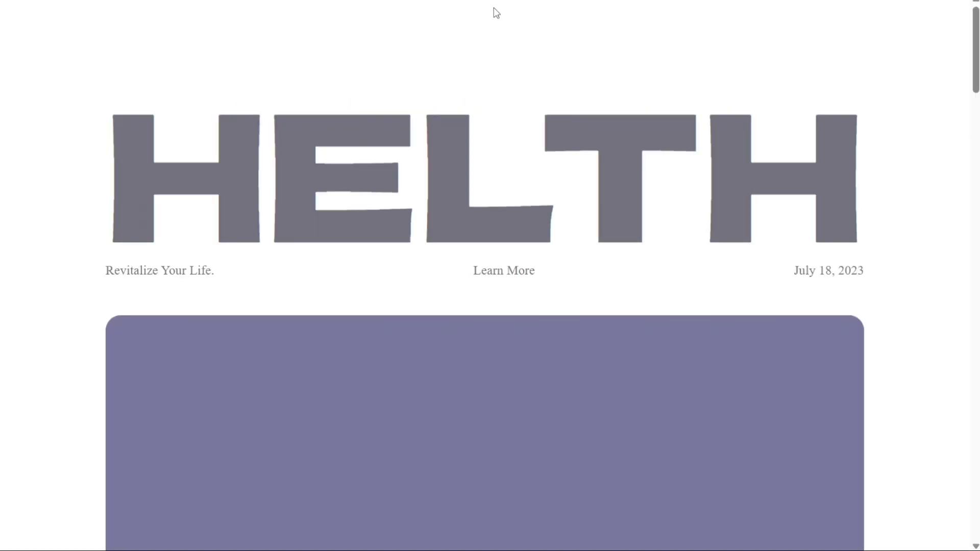
# Scroll through the live HELTH Box site, then close the tab and dismiss Framer's Domains list.
pyautogui.scroll(-9, 549, 102)
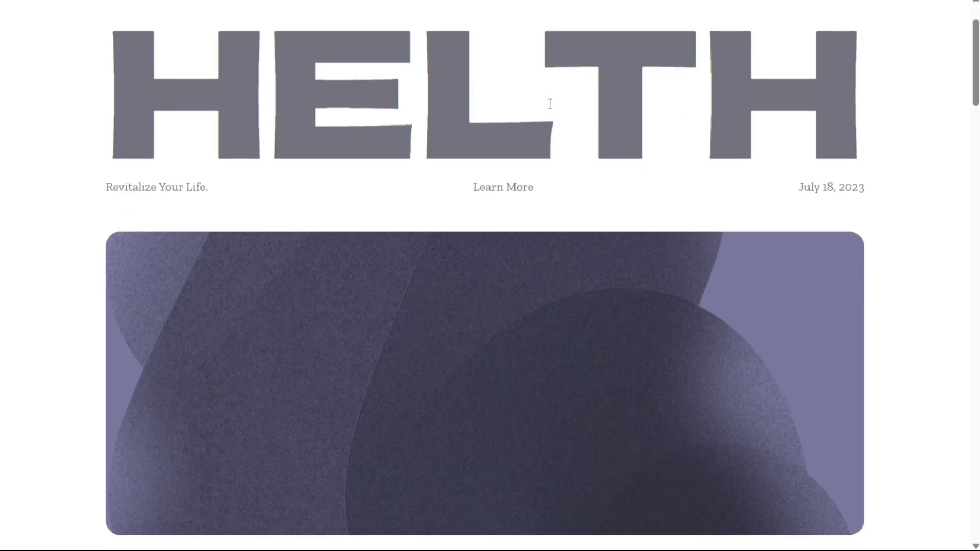
pyautogui.scroll(-2, 549, 111)
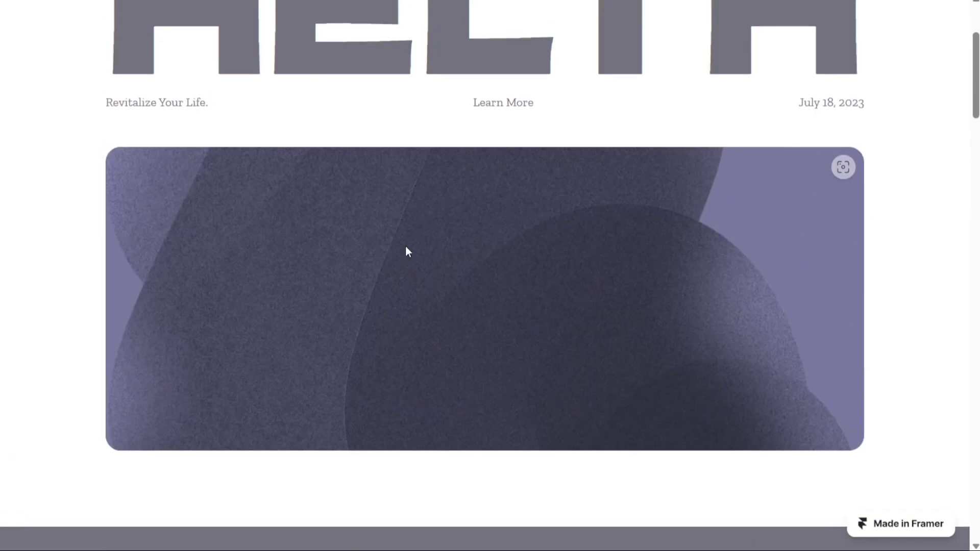
pyautogui.scroll(3, 406, 247)
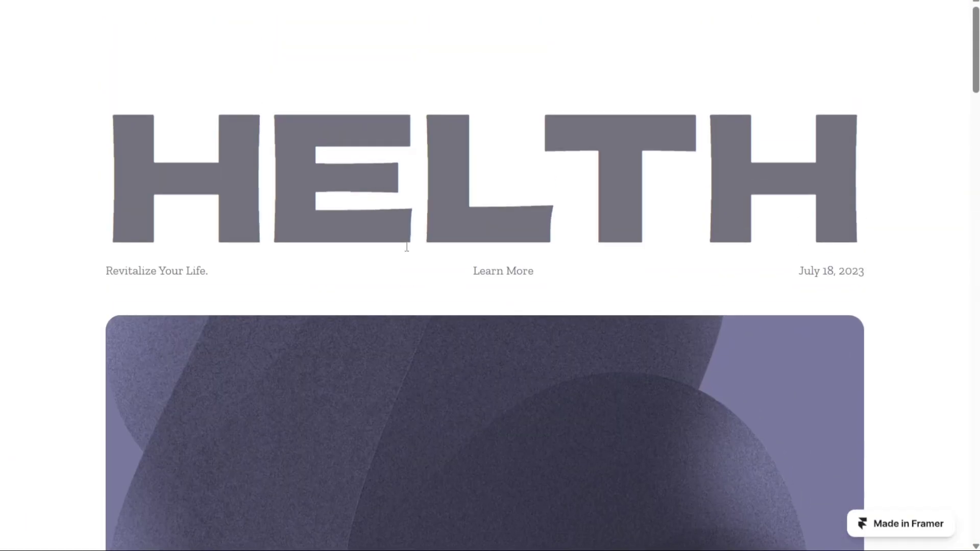
pyautogui.scroll(-1, 406, 247)
pyautogui.scroll(1, 406, 247)
pyautogui.hotkey('ctrl', 'w')
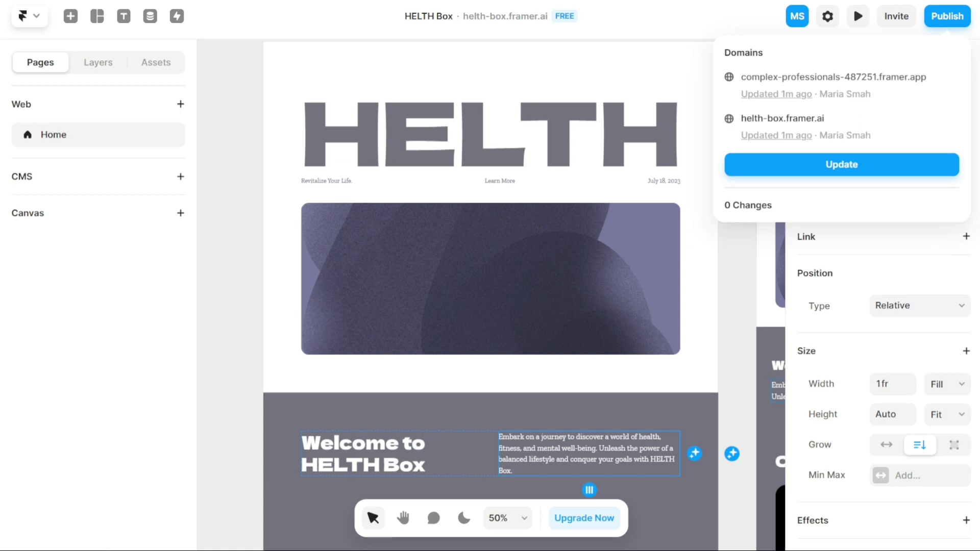
pyautogui.click(230, 137)
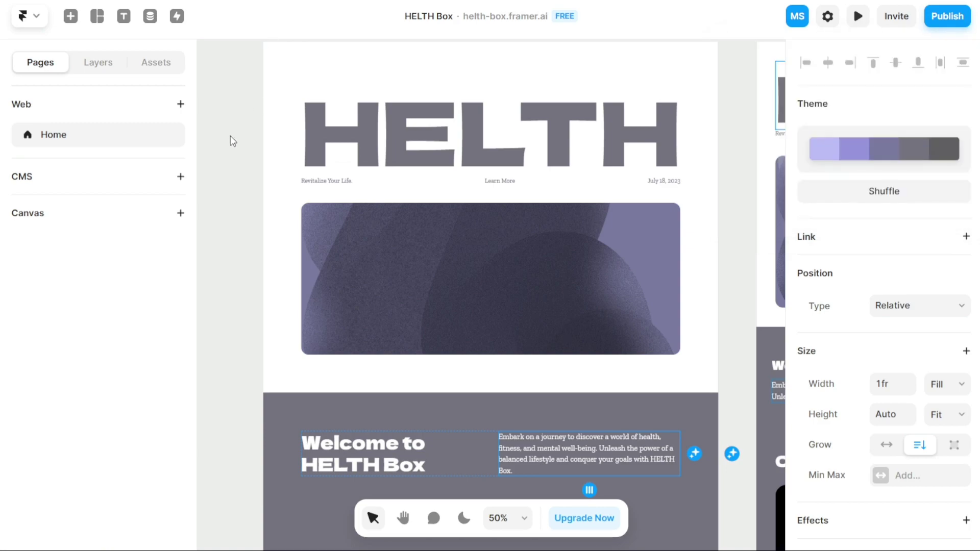